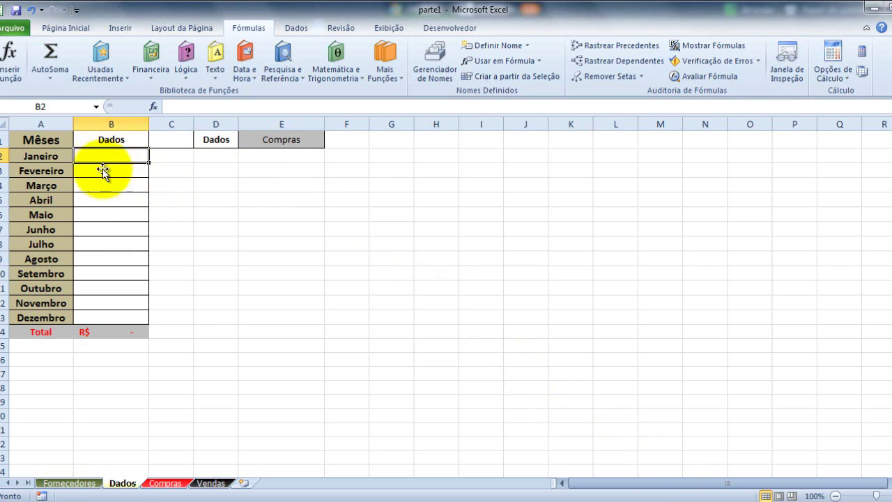
Enter the test formula =LIN(C3) in cell D4 of the Dados sheet
left_click(174, 179)
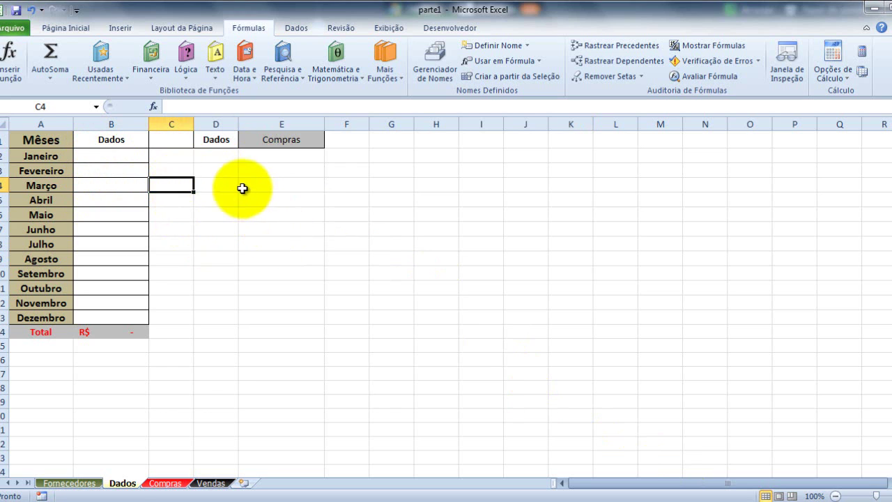
left_click(222, 180)
type("=")
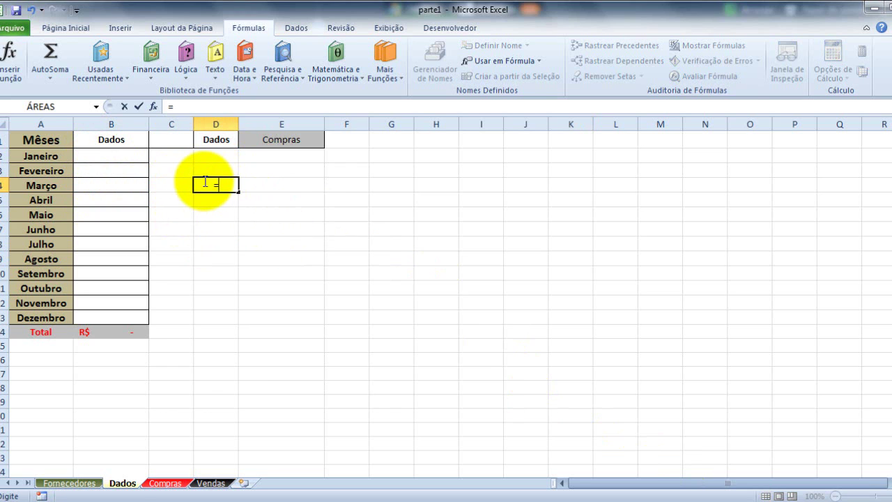
type("lin")
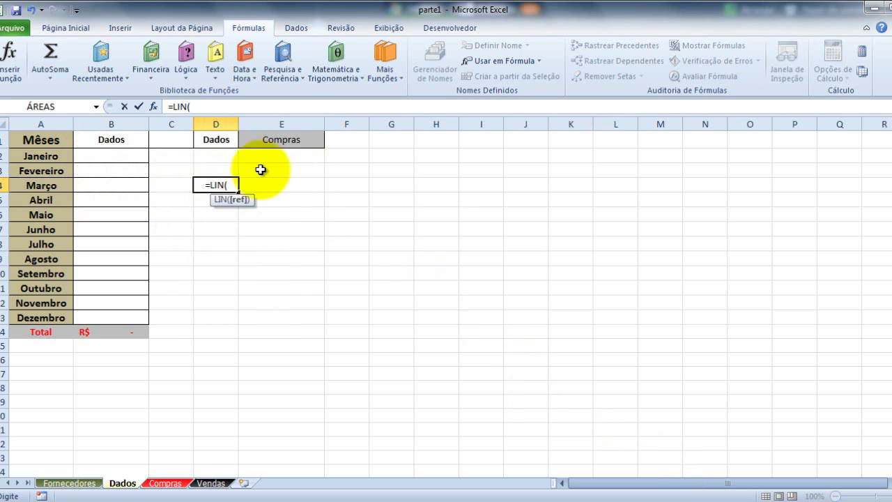
left_click(166, 171)
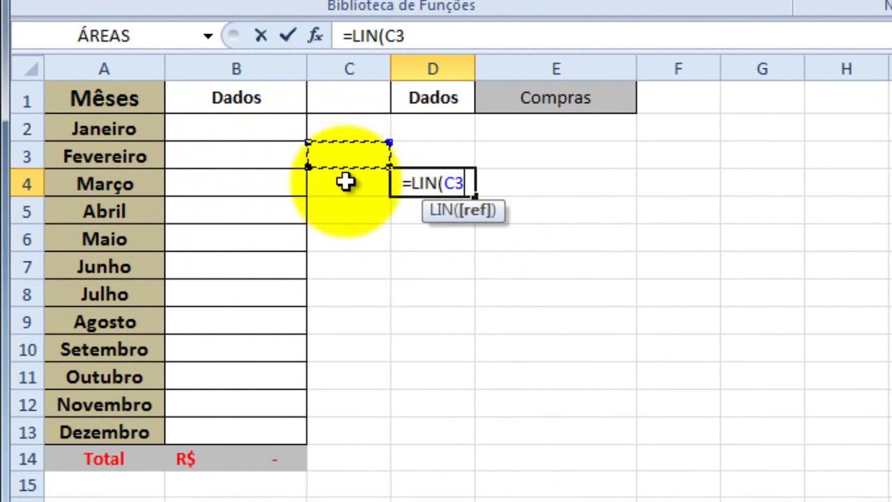
key("Return")
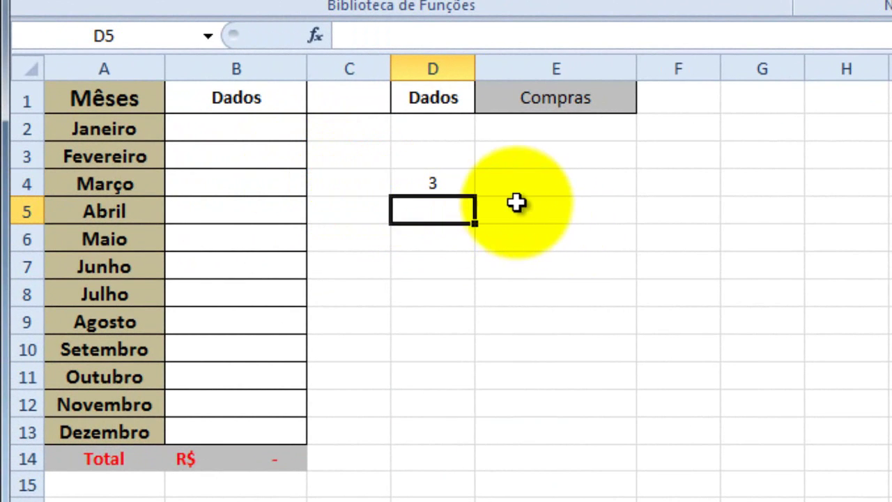
Check the LIN formula in D4 against cell C3 and fill it down through D9
left_click(440, 183)
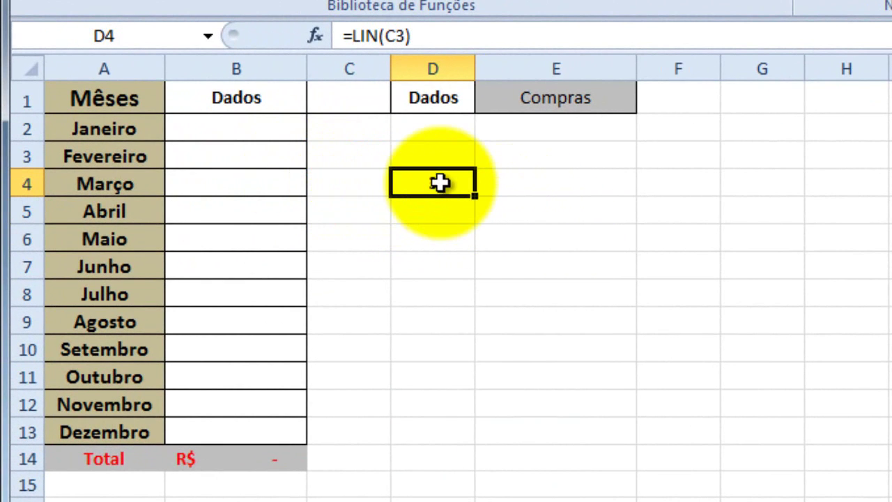
left_click(367, 157)
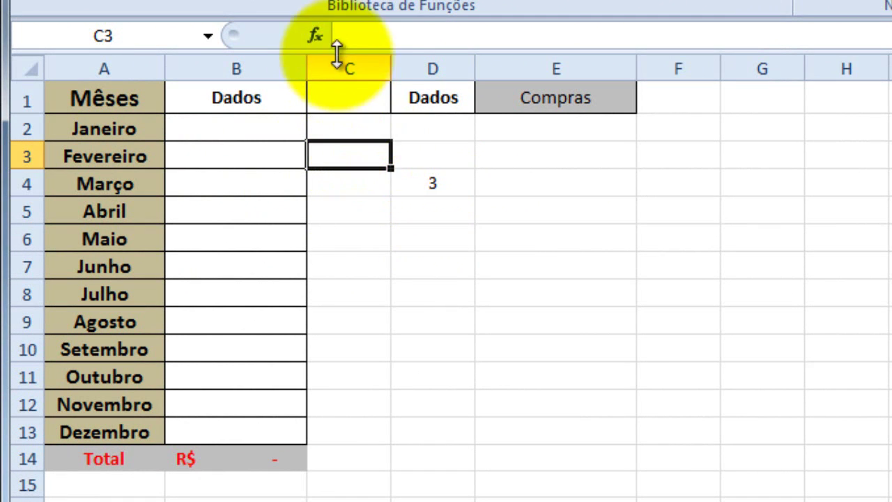
left_click(438, 186)
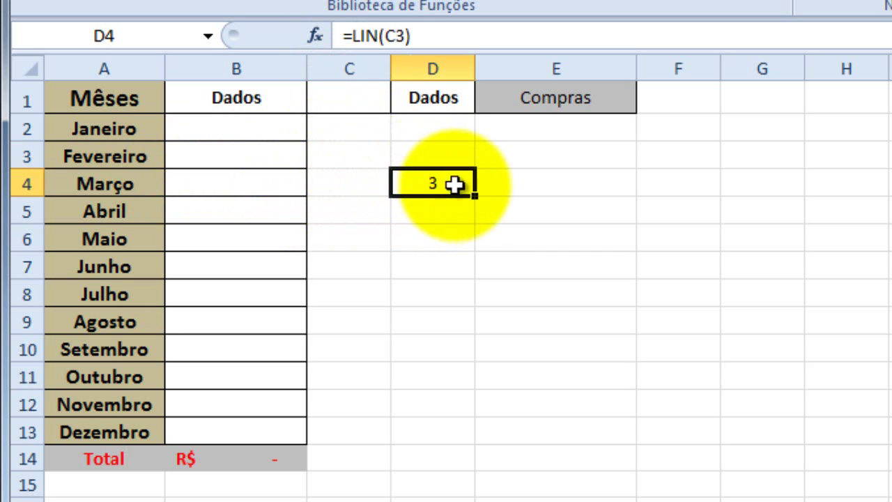
left_click_drag(476, 198, 474, 333)
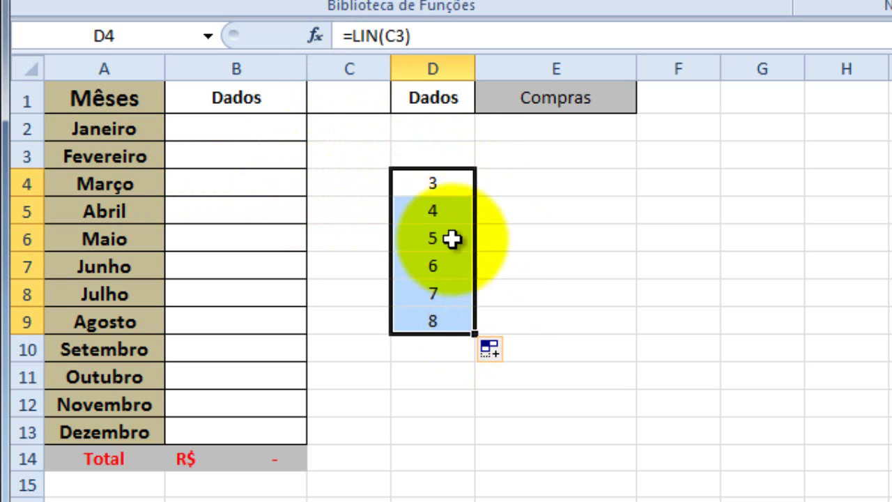
Inspect the copied LIN formulas in D5 to D7, and clear the test cells D4:D10
left_click(426, 209)
double_click(453, 210)
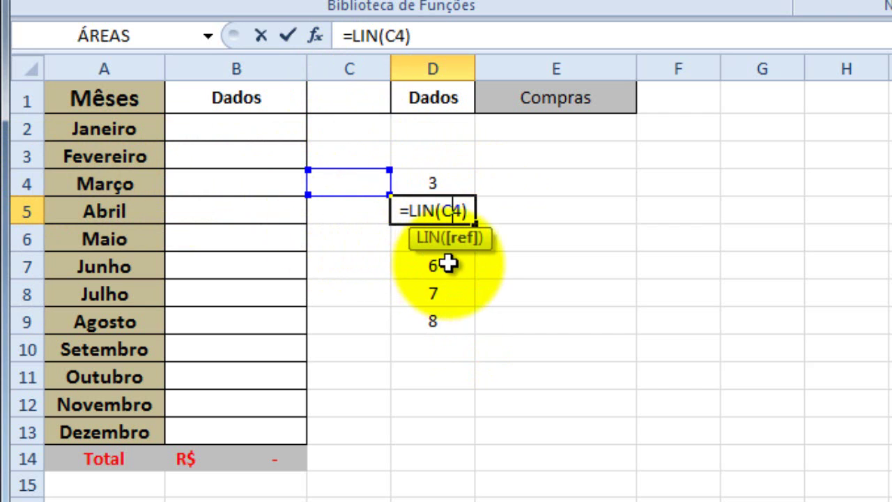
left_click(458, 227)
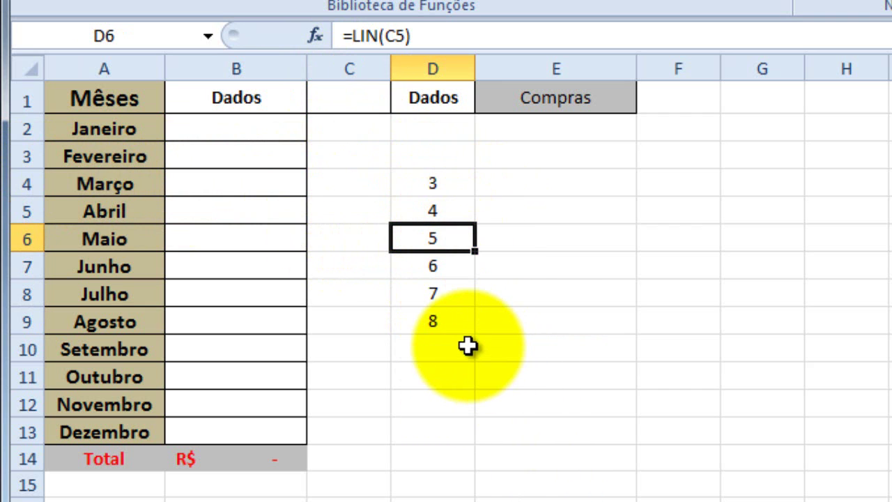
left_click(514, 342)
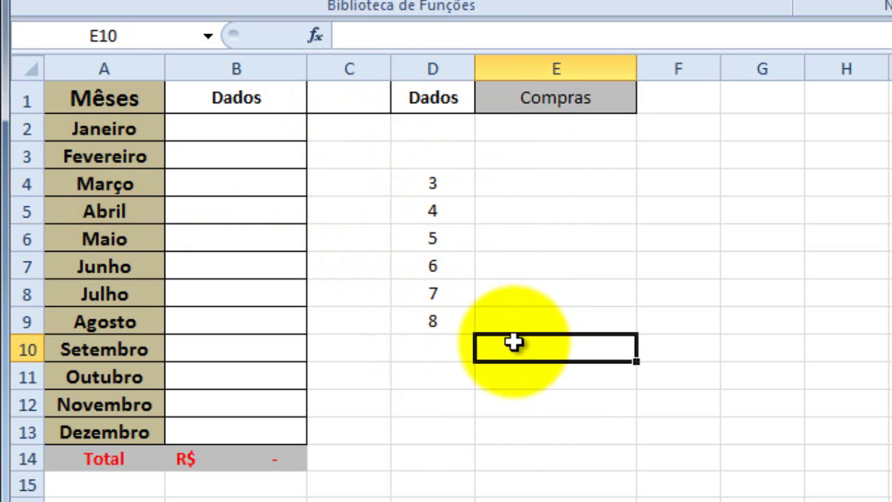
left_click(414, 261)
double_click(411, 265)
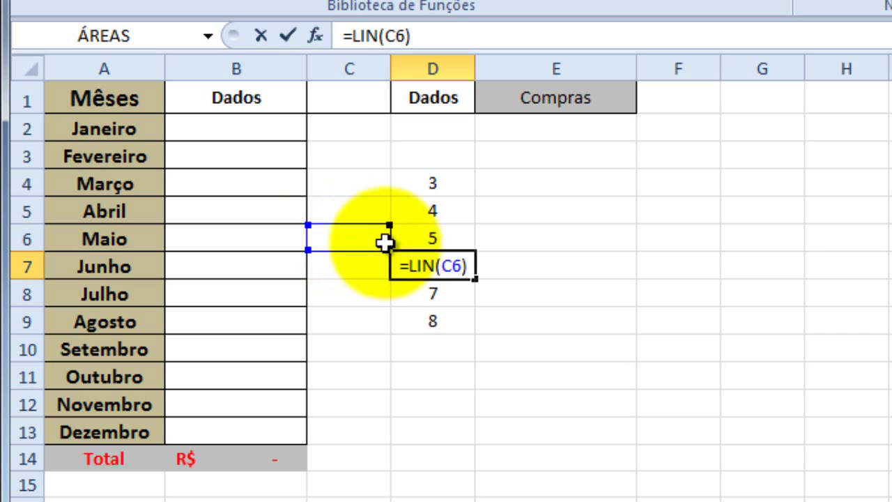
key("Return")
left_click_drag(429, 185, 441, 349)
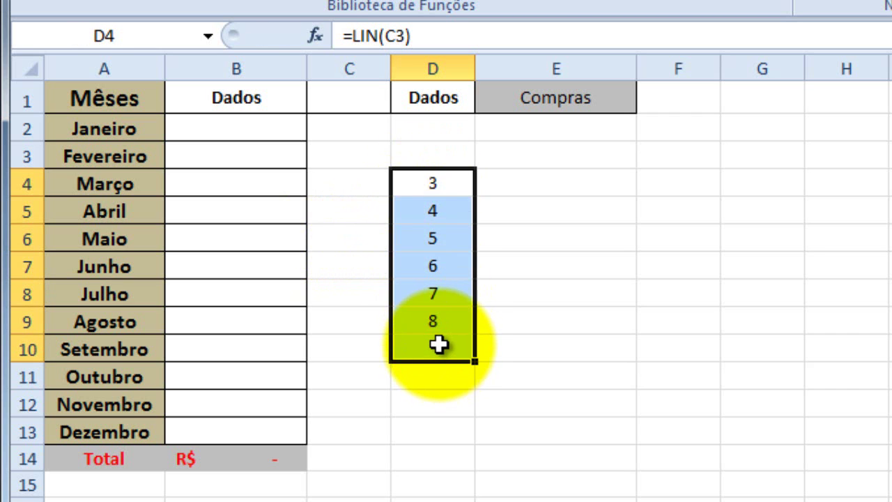
key("Delete")
Start a DESLOC formula in B2 for Janeiro, with the absolute reference Compras!$B$1 as its starting point
left_click(249, 131)
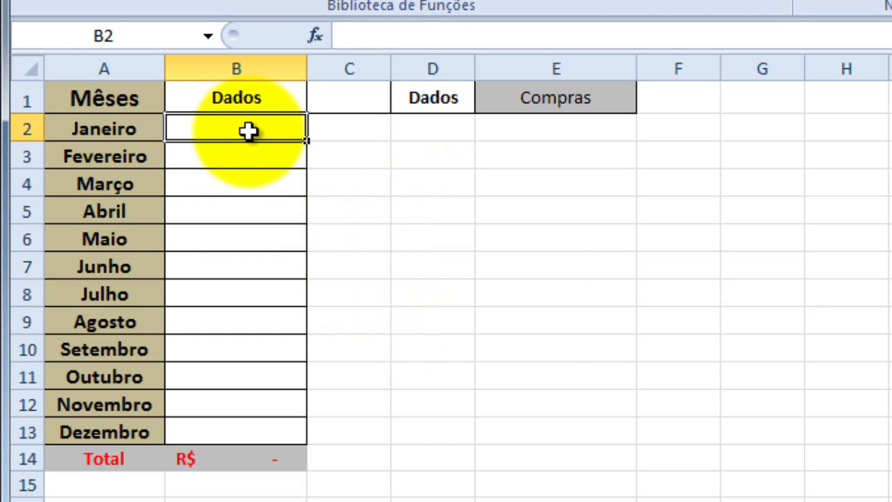
type("=")
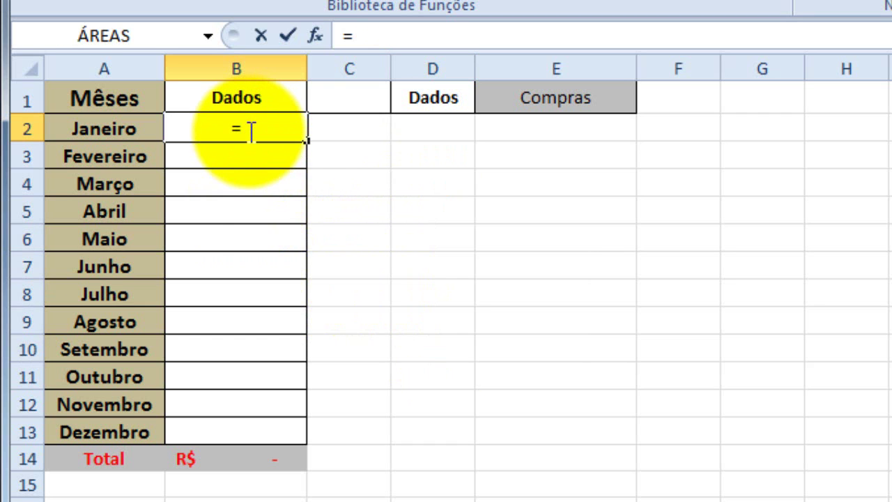
type("desloc")
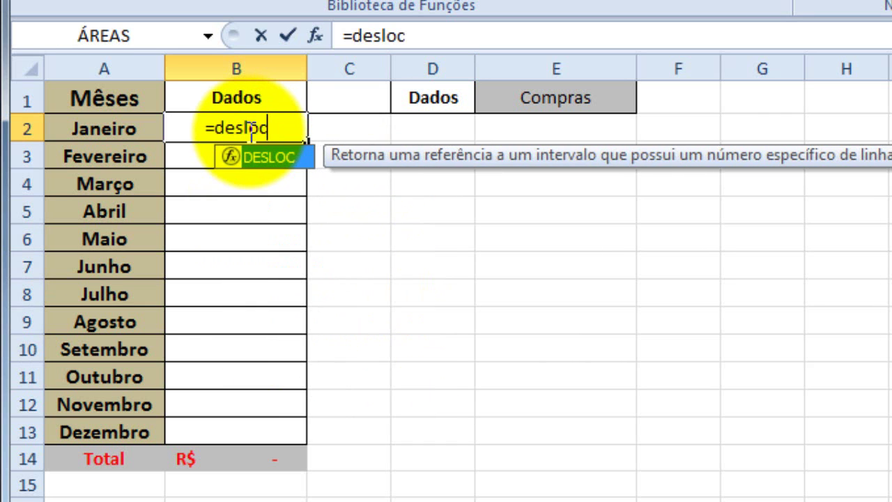
double_click(294, 159)
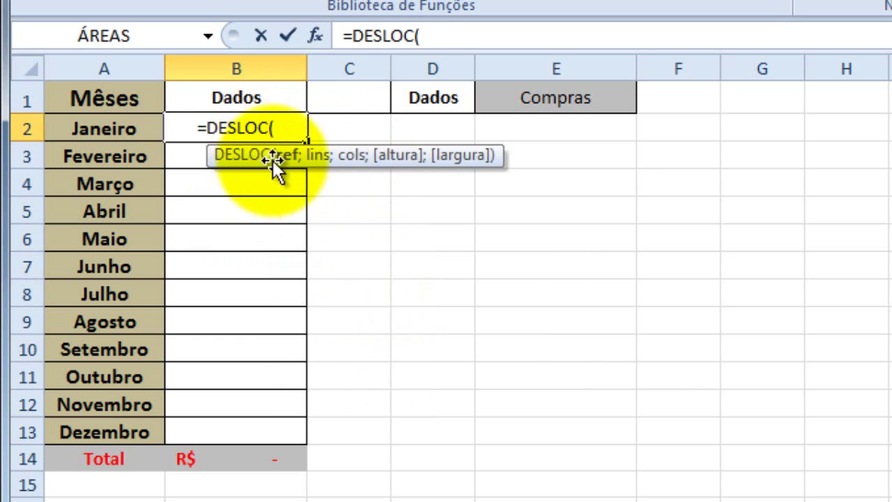
key("ctrl+Page_Down")
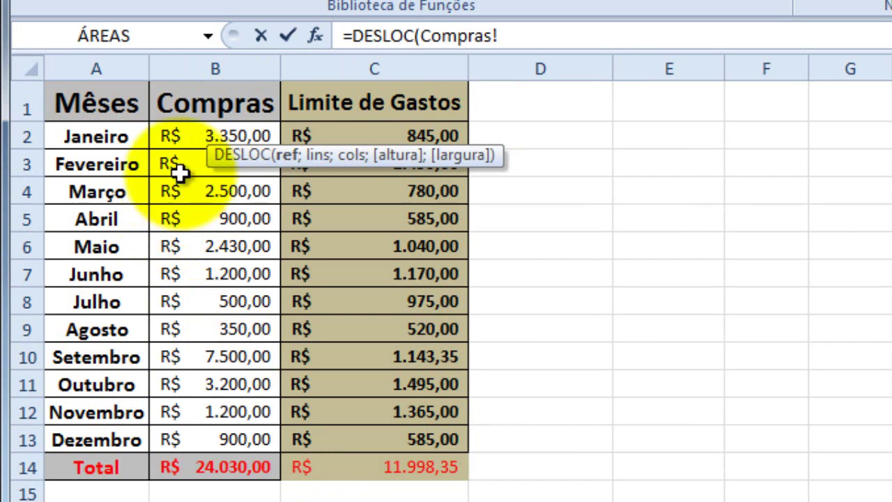
left_click(157, 101)
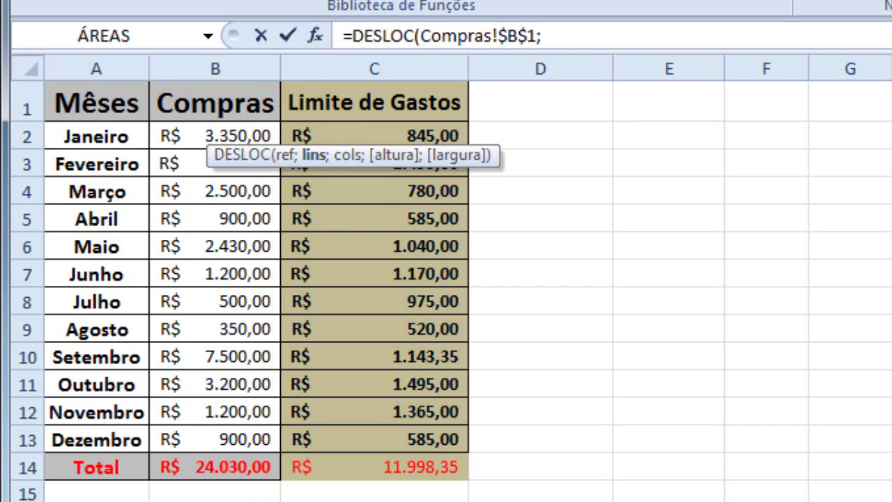
Add LIN(Dados!B1) as the row offset argument of the DESLOC formula
key("ctrl+Page_Up")
key("BackSpace")
key("BackSpace")
key("BackSpace")
key("BackSpace")
key("BackSpace")
key("BackSpace")
type("lin")
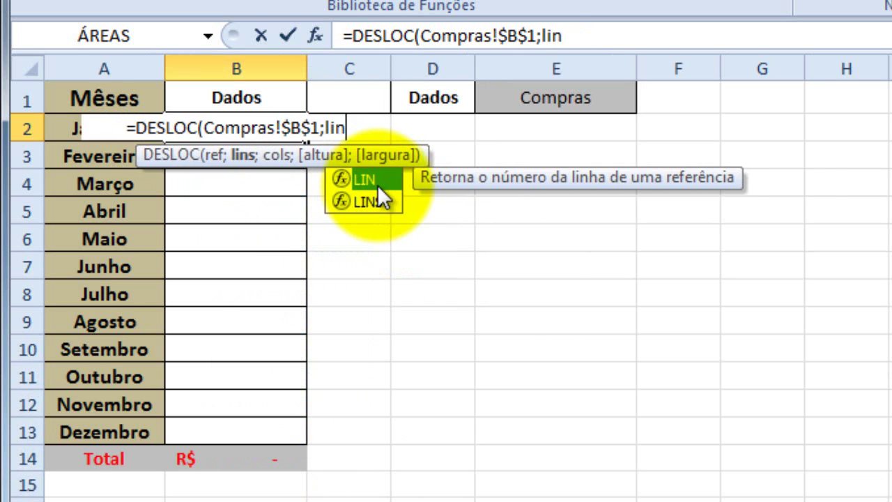
double_click(376, 180)
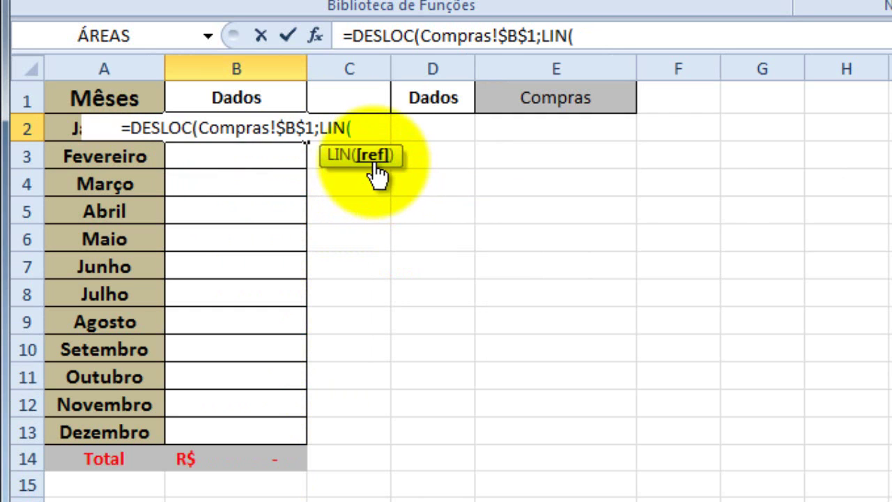
left_click(232, 97)
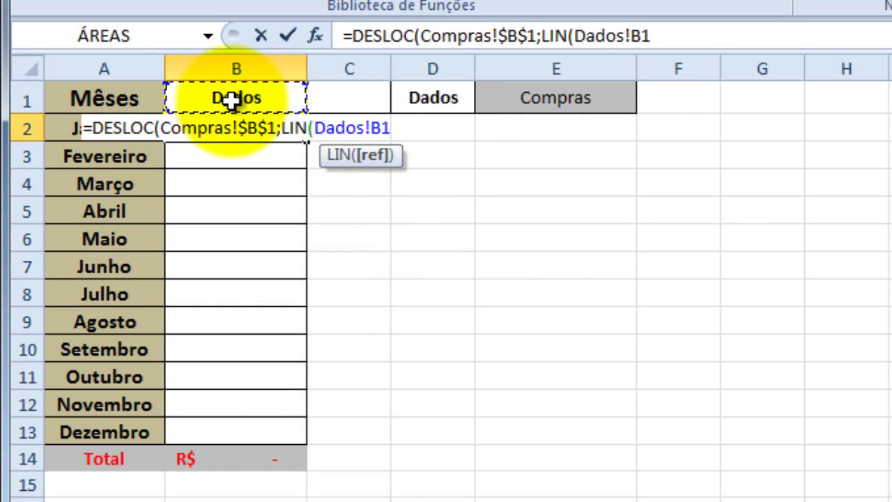
type(")")
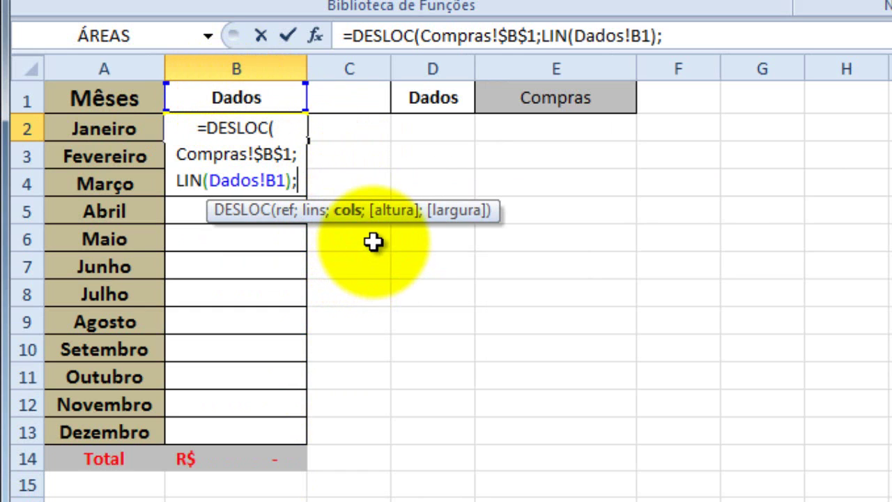
Complete the DESLOC formula with a column offset of 0, a height of 1 and a width of 1
type(";0;")
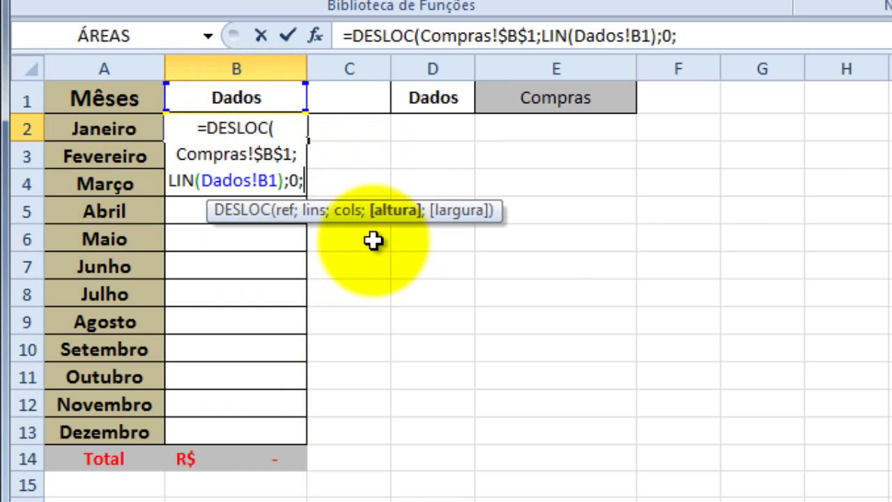
type("1;1)")
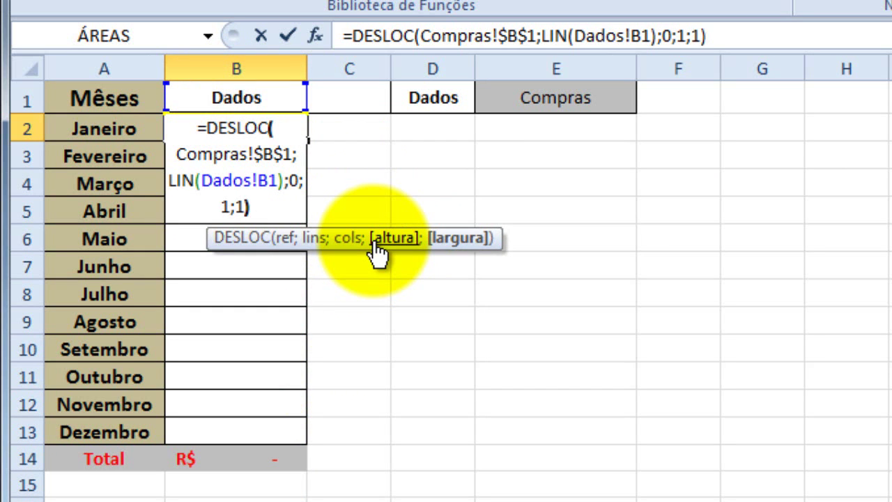
key("Return")
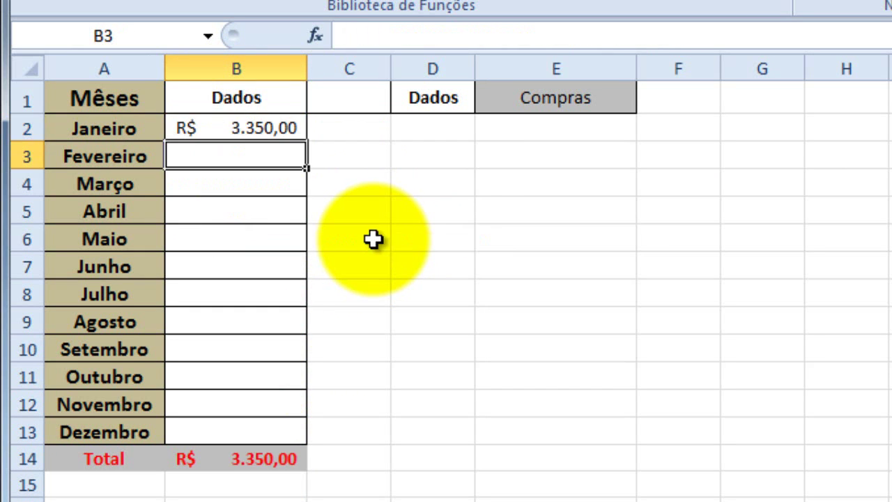
Fill the DESLOC formula from B2 down to B13 for all months through Dezembro
left_click(298, 132)
left_click_drag(306, 142, 326, 428)
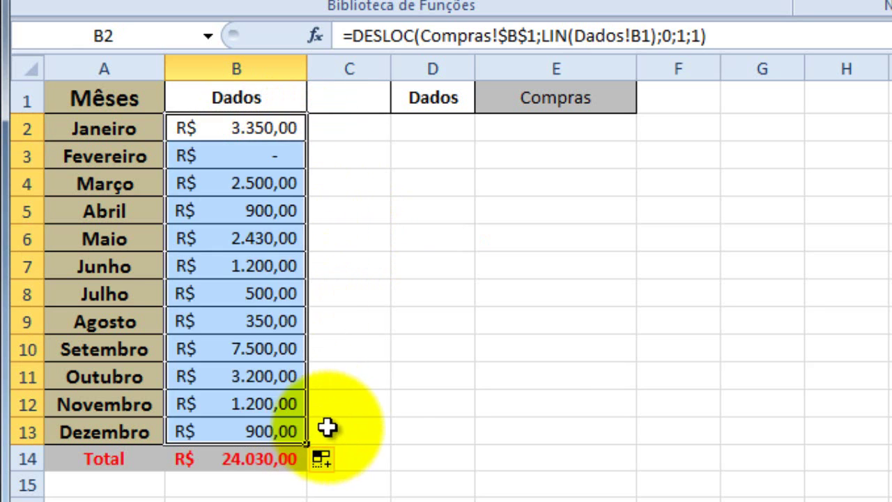
left_click(597, 342)
Examine the DESLOC formulas in B3 and B2, including the arguments of the Janeiro formula
left_click(292, 157)
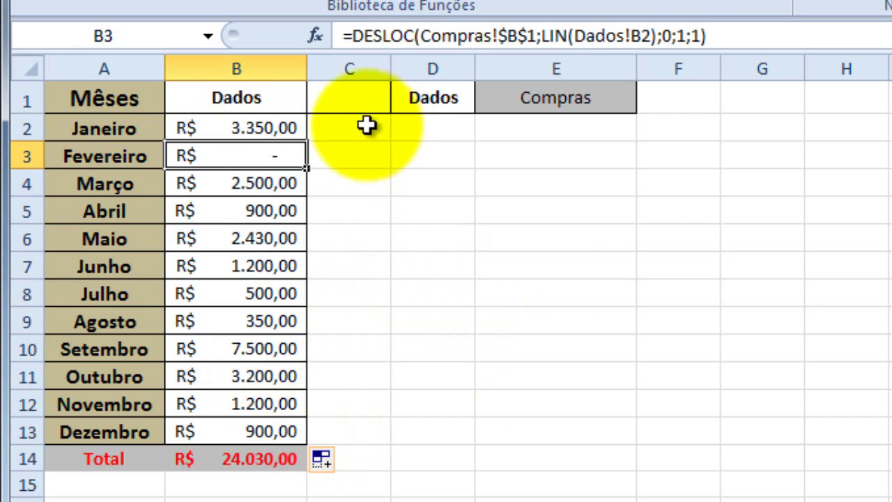
left_click(366, 133)
left_click(357, 245)
left_click(291, 133)
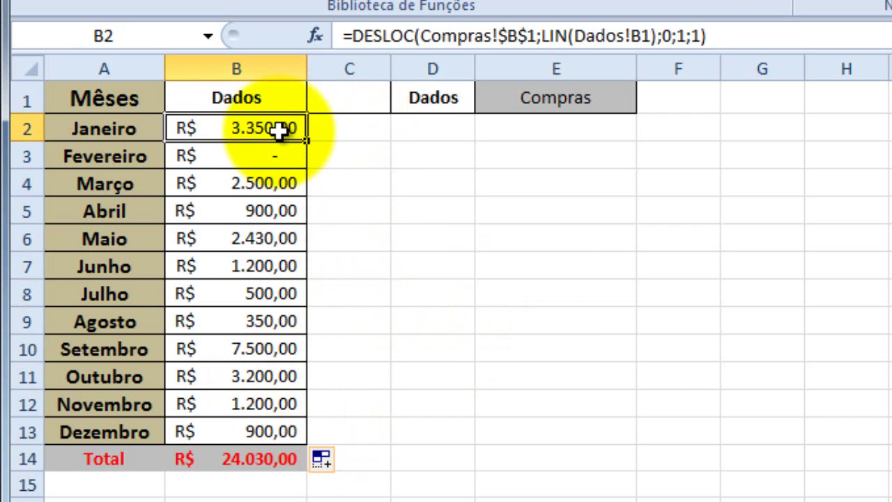
left_click(343, 136)
left_click(240, 126)
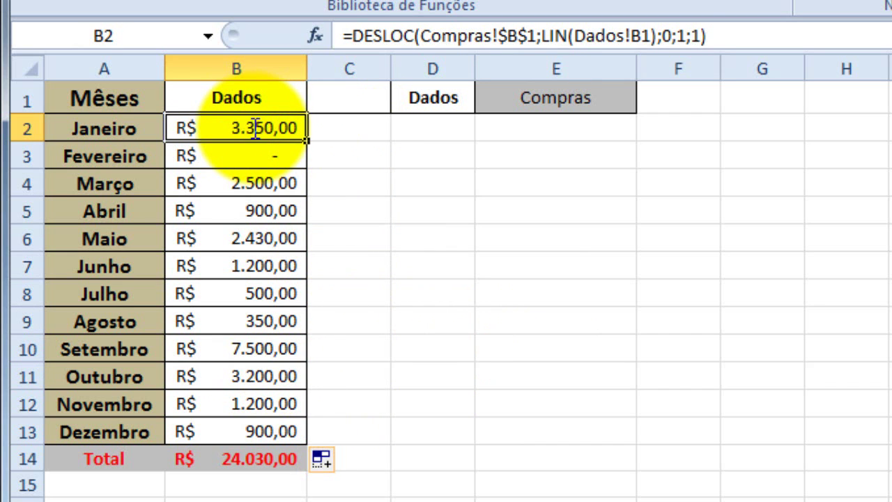
double_click(255, 129)
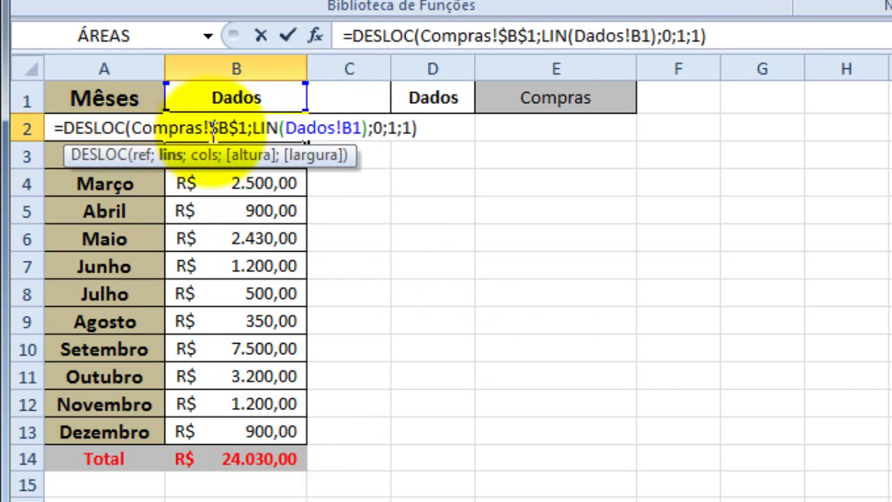
key("Return")
Choose Compras from the drop-down list in cell E1
left_click(534, 117)
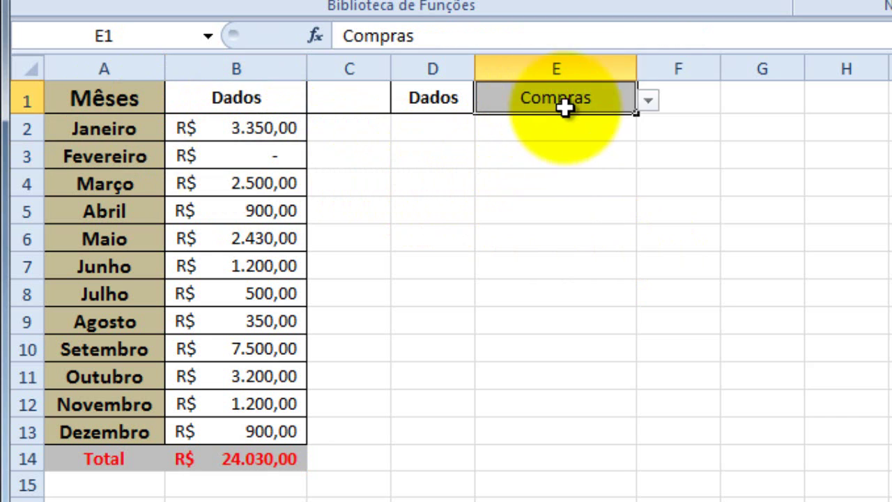
left_click(649, 103)
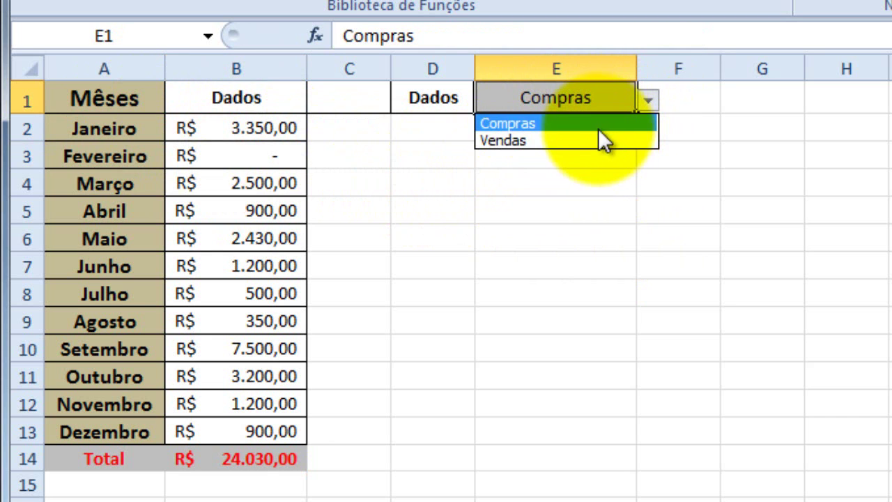
left_click(599, 124)
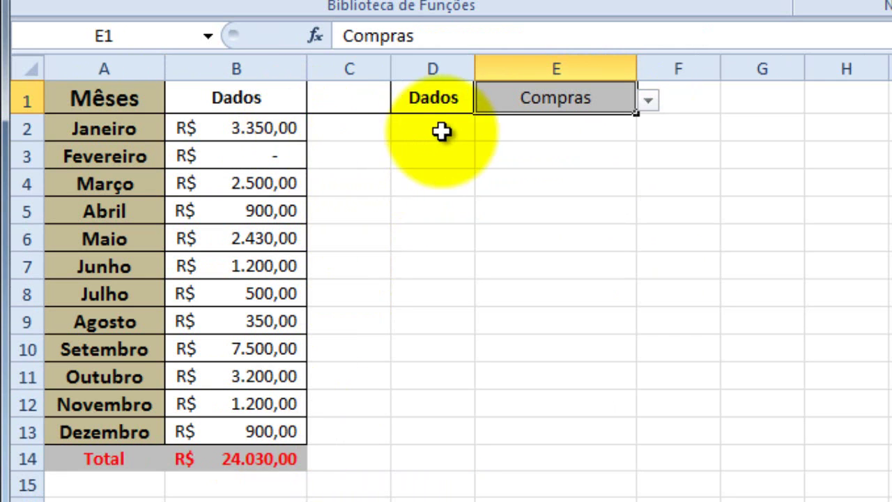
Replace the Compras sheet name in the DESLOC formula in B2 with the INDIRETO function
double_click(279, 129)
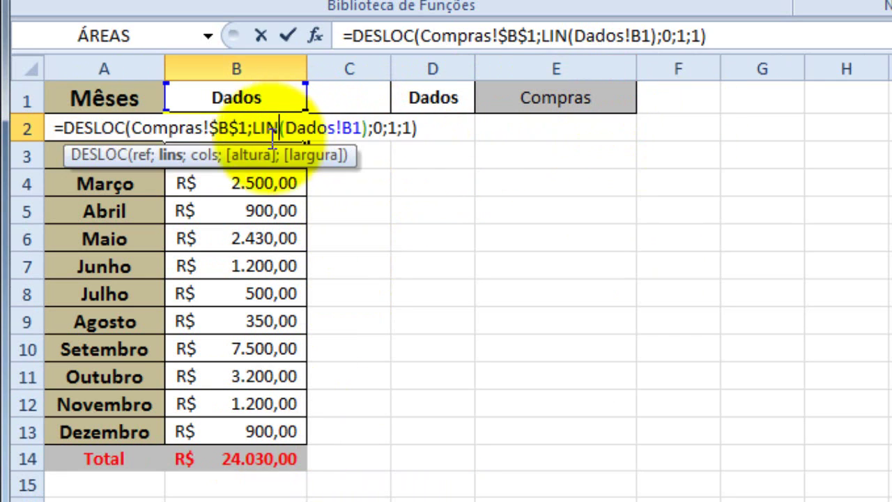
left_click(203, 128)
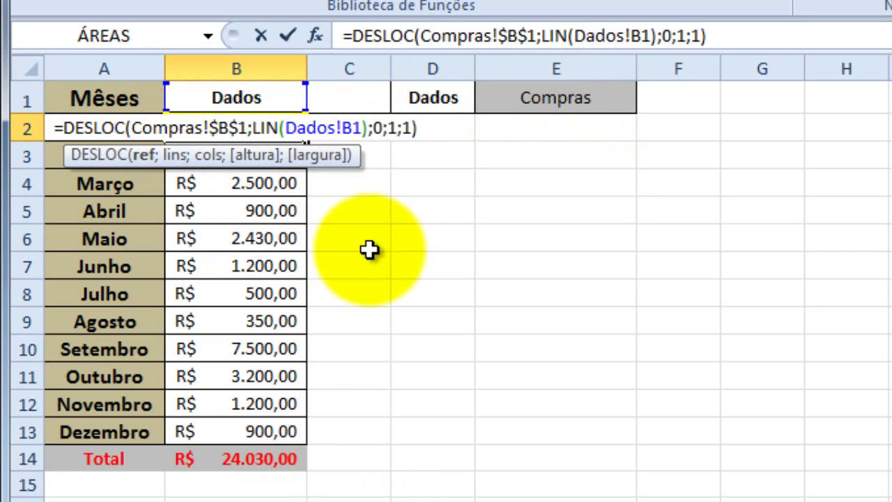
key("BackSpace")
key("BackSpace")
key("BackSpace")
key("BackSpace")
key("BackSpace")
key("BackSpace")
key("BackSpace")
type("ind")
double_click(190, 181)
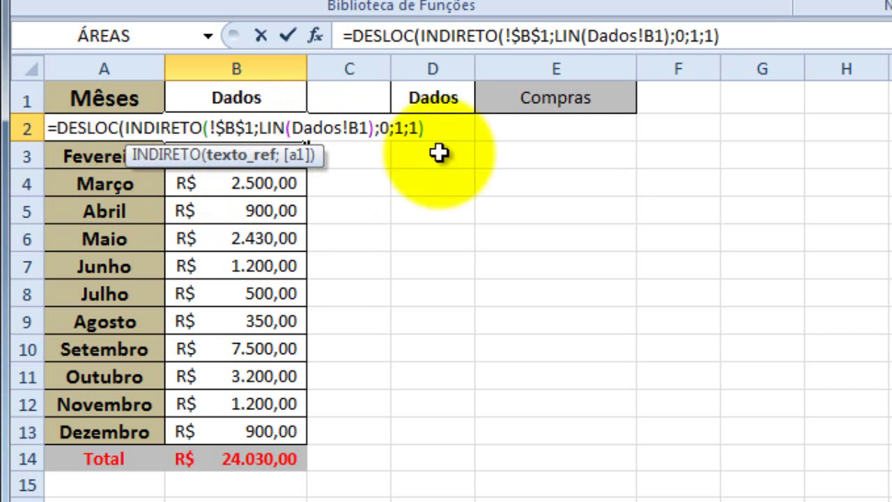
Complete the INDIRETO argument as the absolute reference $E$1 joined to the text "!$B$1"
left_click(533, 99)
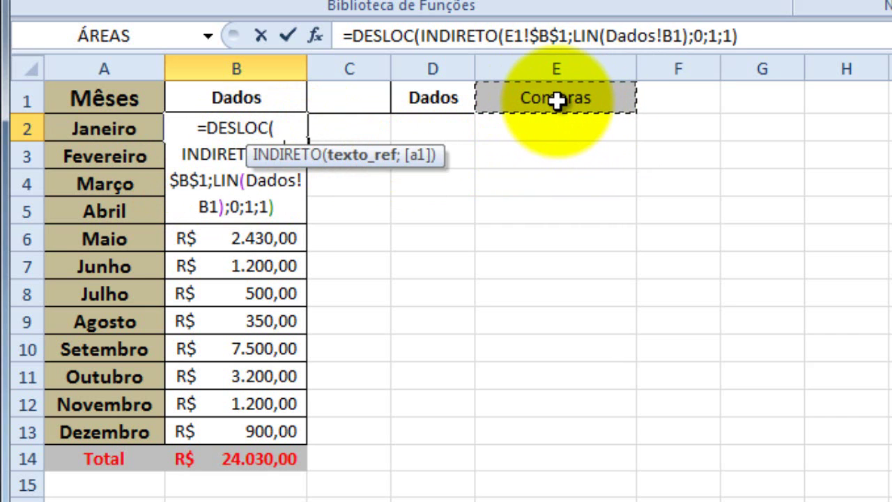
key("F4")
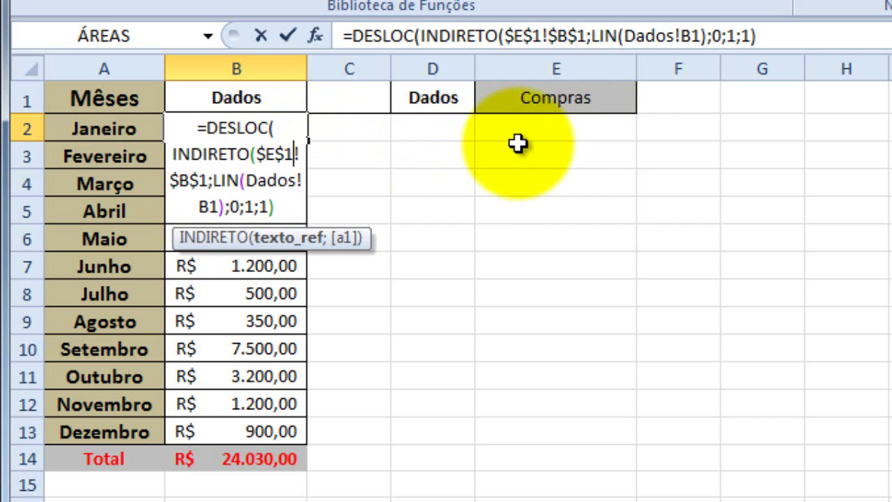
type("&")
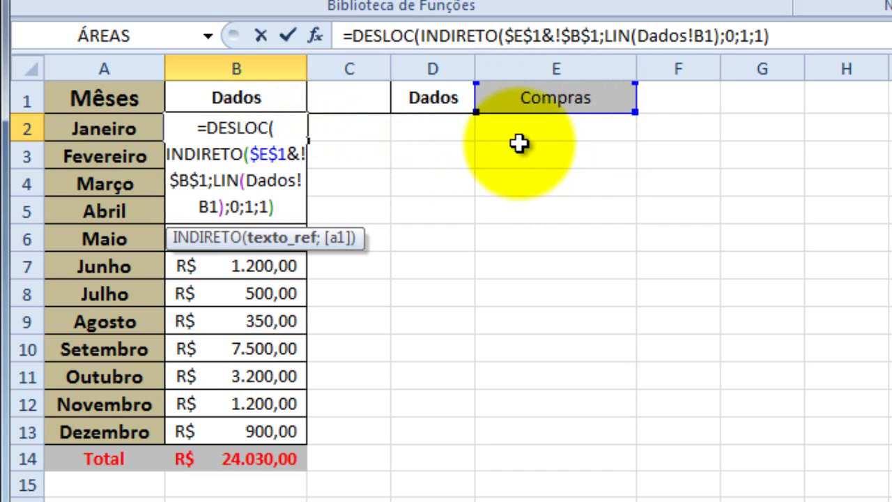
type("\"")
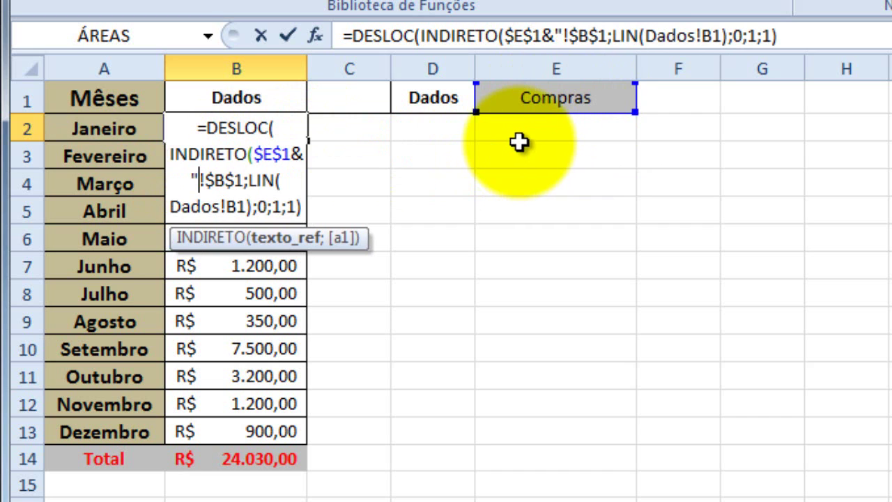
left_click(605, 35)
type("\")")
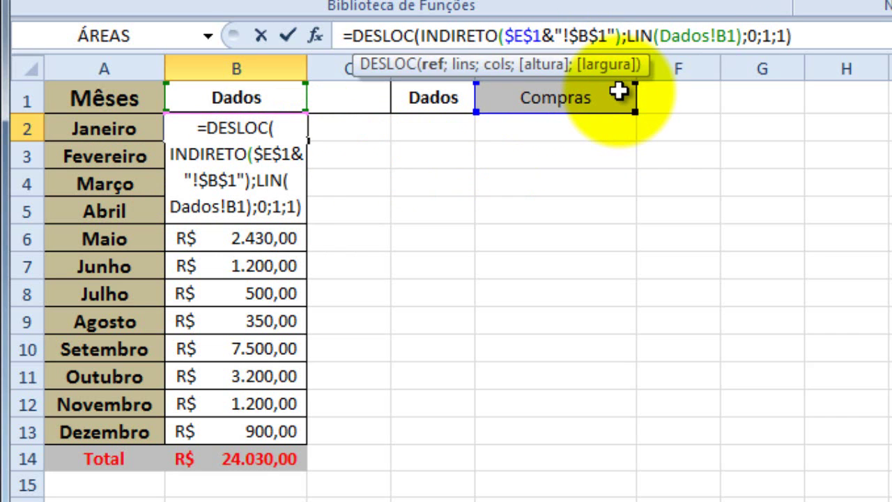
Enter the DESLOC and INDIRETO formula in B2 and fill it down to B13
key("Return")
left_click(295, 126)
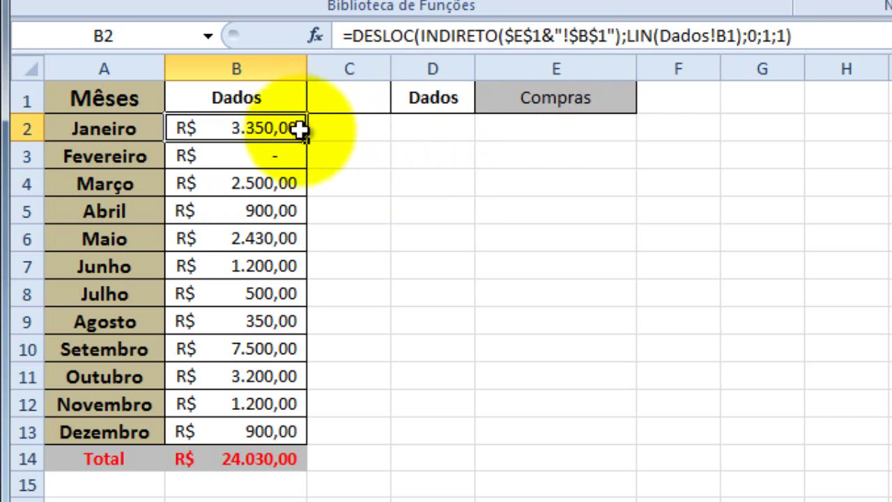
double_click(305, 143)
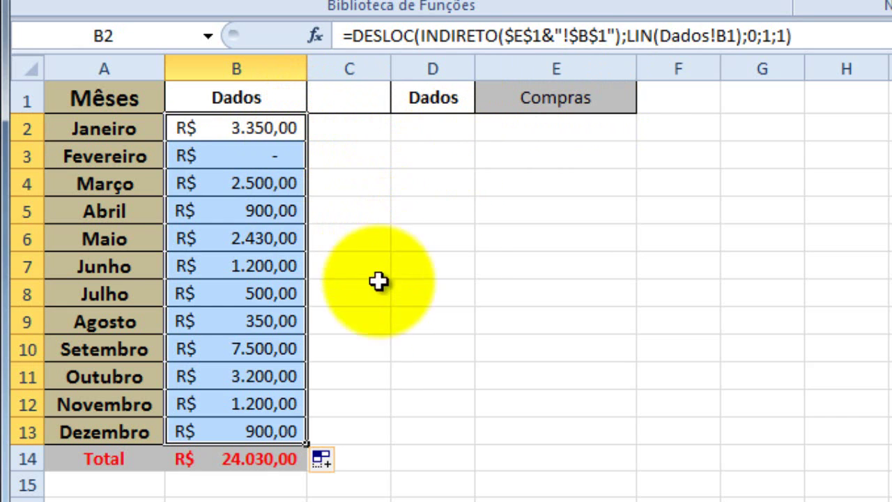
Choose Vendas in the E1 drop-down and compare the Dados values with the Vendas and Compras sheets
left_click(594, 99)
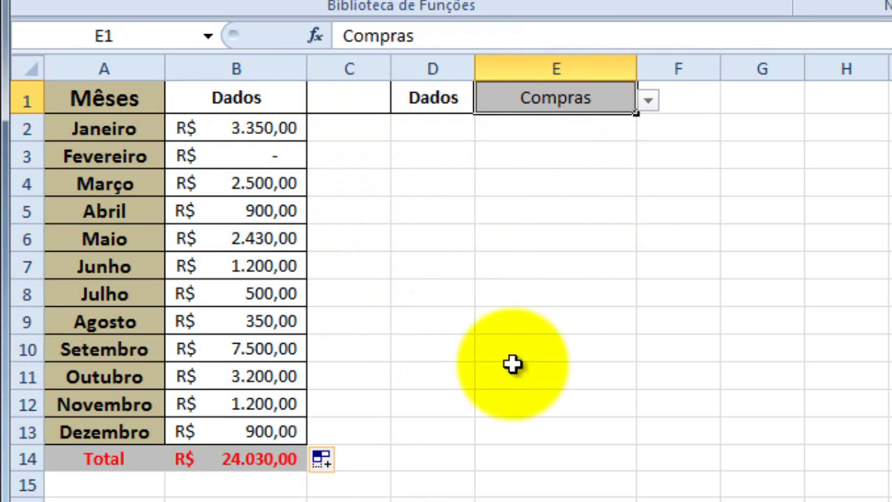
left_click(649, 103)
left_click(641, 139)
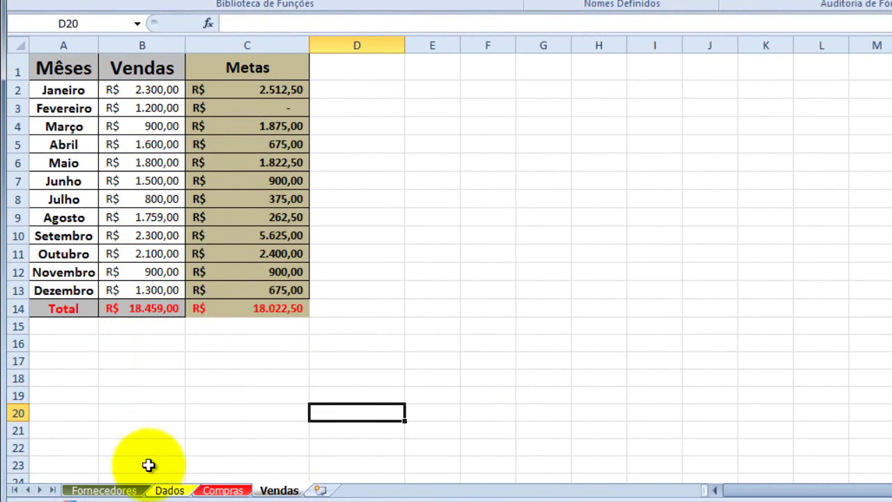
left_click(223, 491)
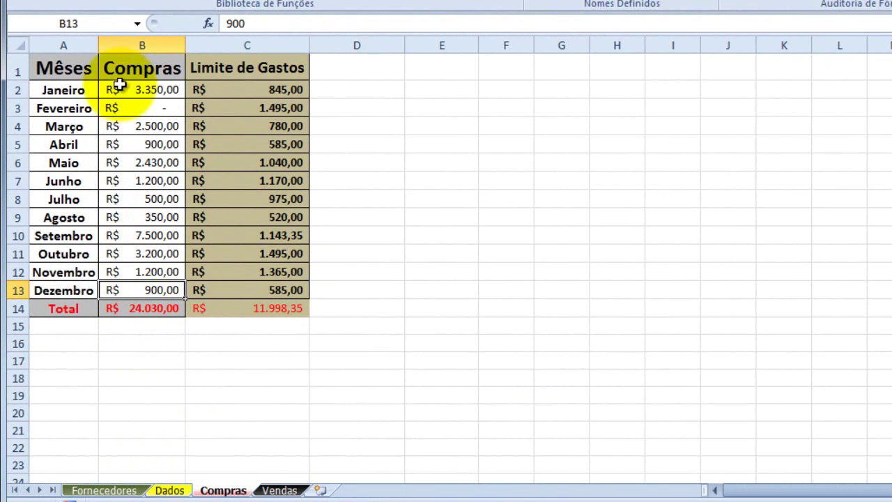
left_click(169, 490)
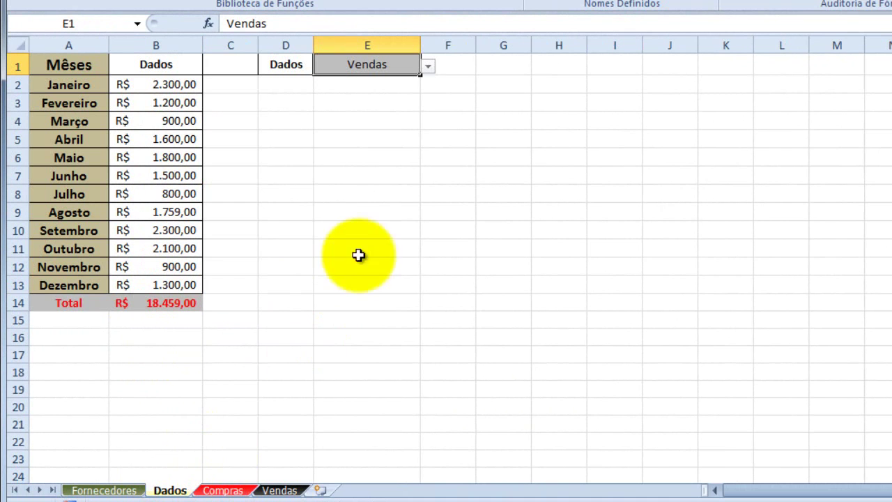
Choose Compras in E1, then test the formulas on Dados by renaming the Compras sheet as oi
left_click(426, 65)
left_click(413, 82)
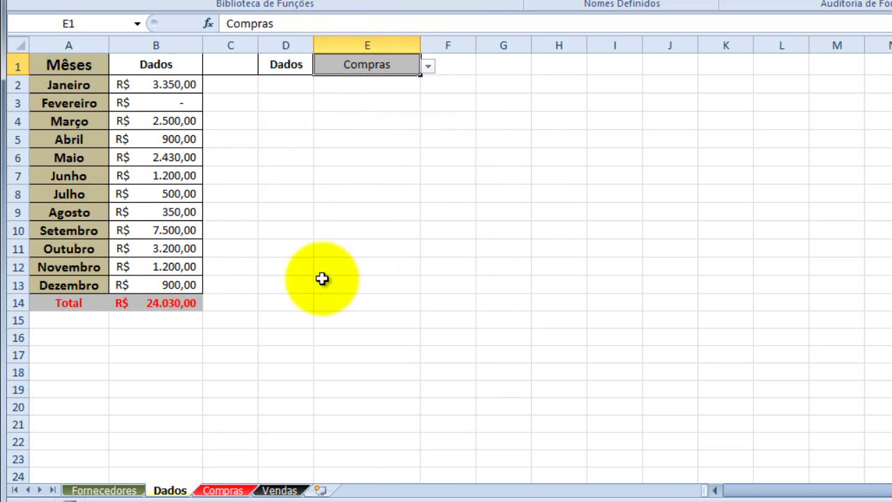
left_click(224, 491)
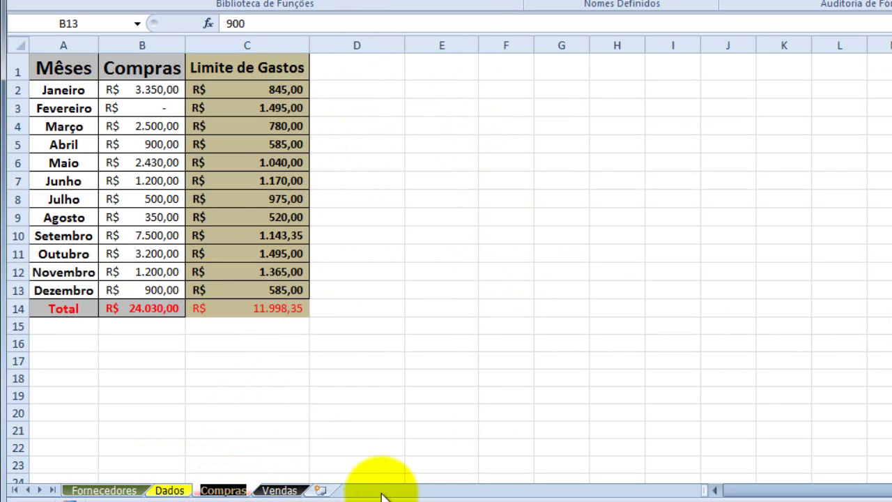
left_click(291, 393)
left_click(171, 491)
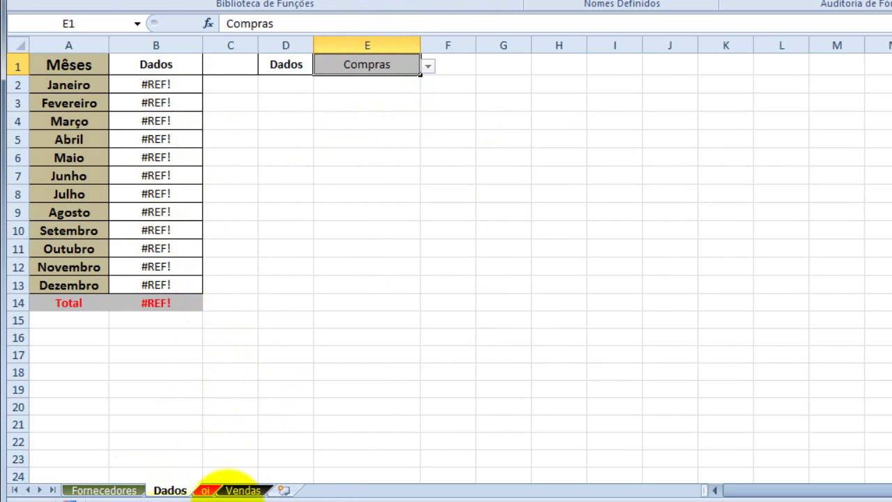
Rename the oi sheet back to Compras and return to the Dados sheet
left_click(206, 491)
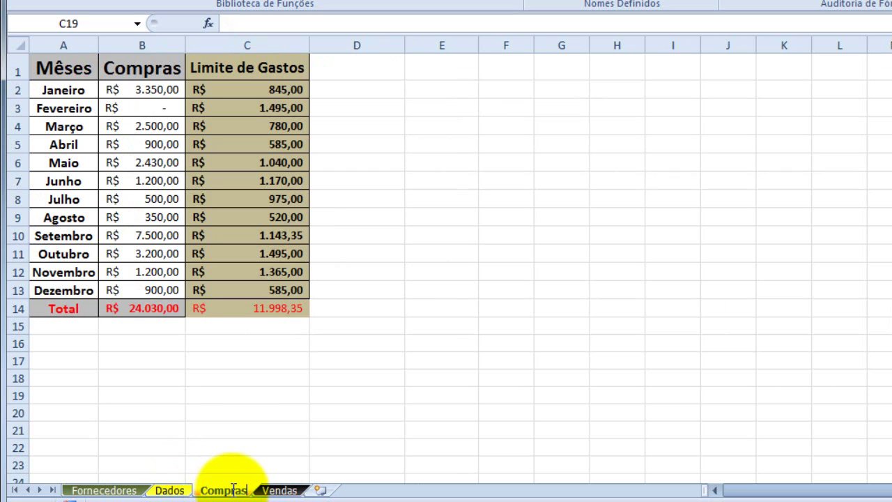
left_click(169, 491)
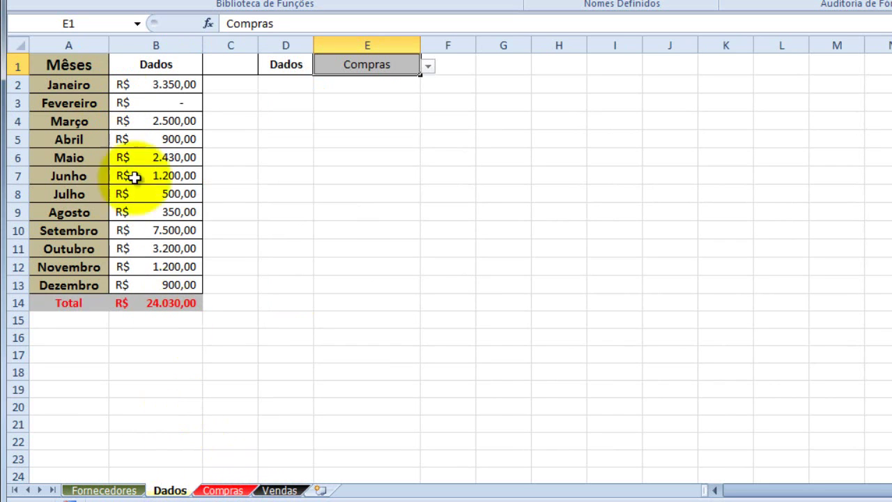
Choose Vendas in E1, then test the formulas on Dados by renaming the Vendas sheet as Teste
left_click(407, 92)
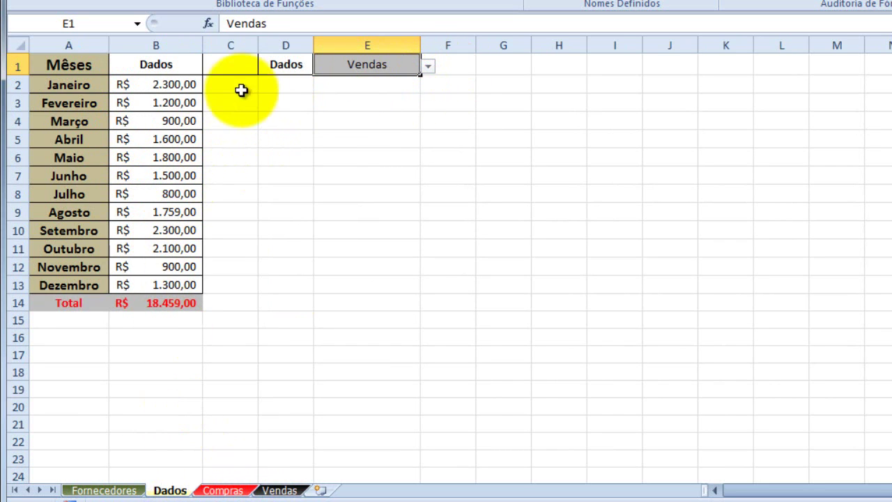
left_click(280, 490)
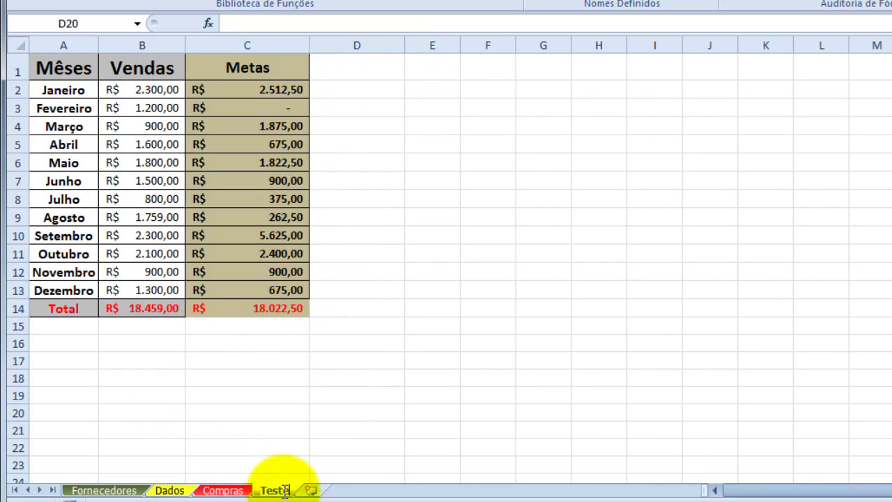
left_click(169, 491)
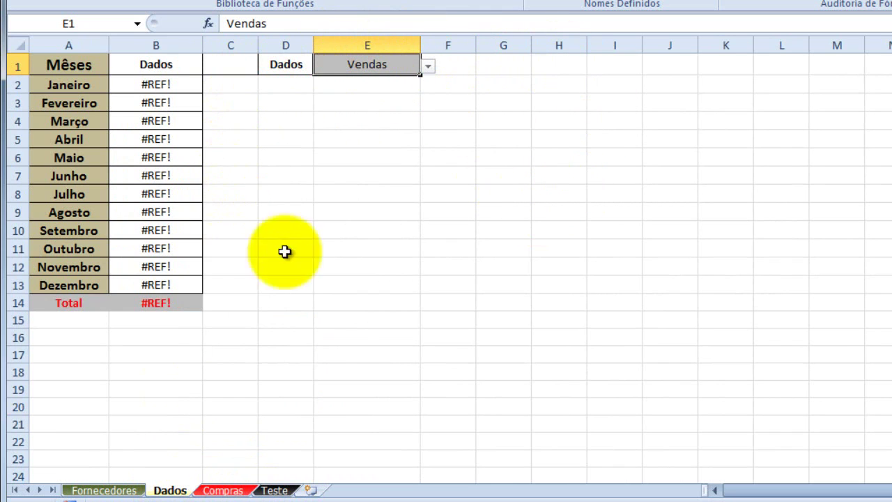
Rename the Teste sheet back to Vendas and review the Compras, Vendas and Dados sheets
left_click(272, 491)
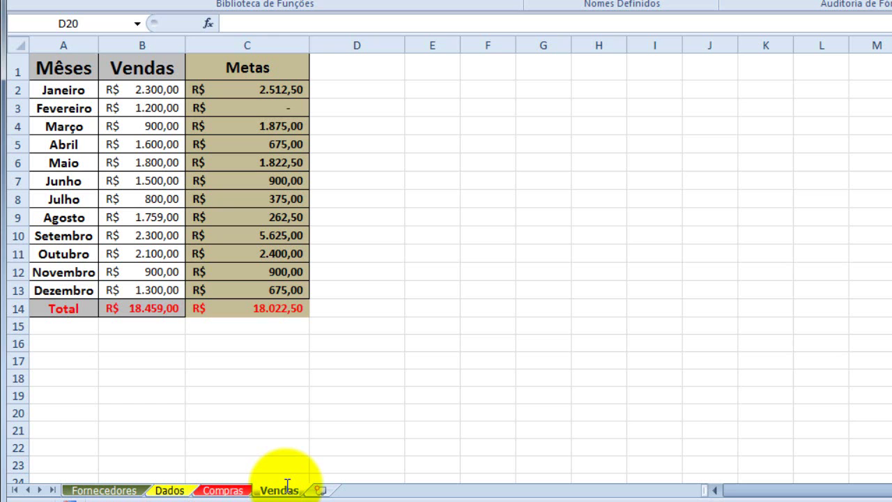
left_click(171, 489)
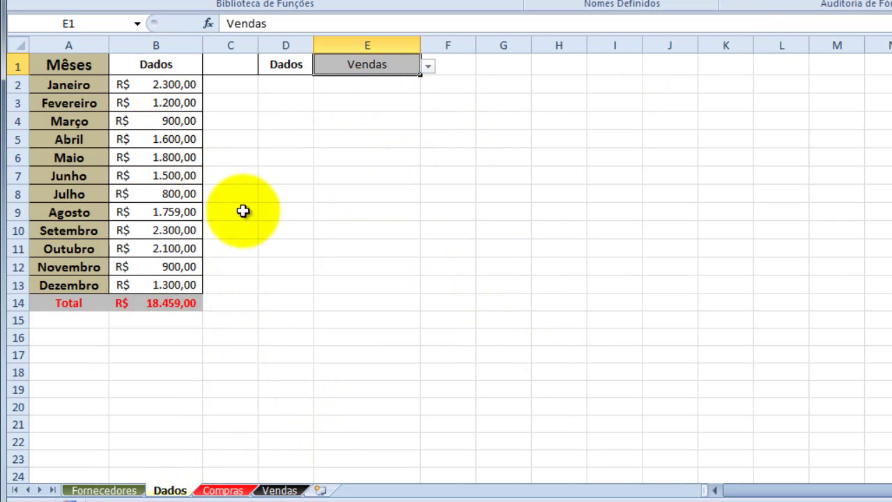
left_click(222, 490)
left_click(281, 491)
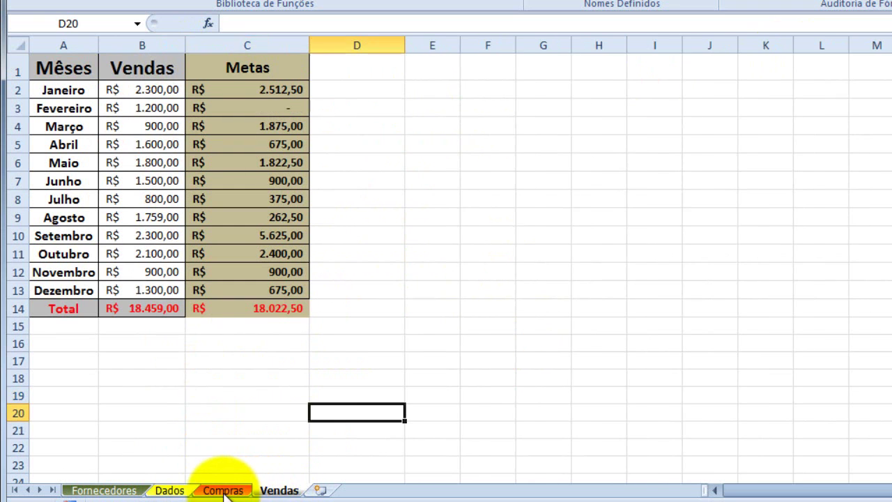
left_click(223, 490)
left_click(170, 490)
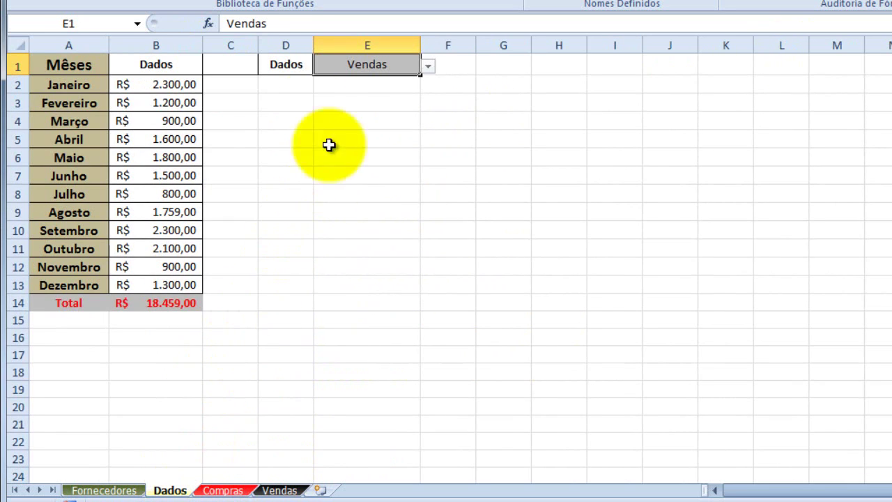
Insert a 2D column chart from the months and values in A2:B13
left_click_drag(37, 84, 167, 283)
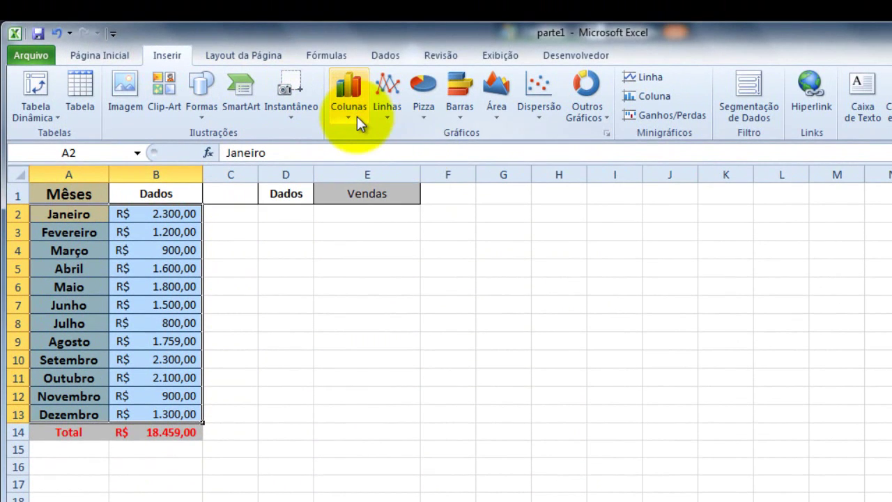
left_click(357, 117)
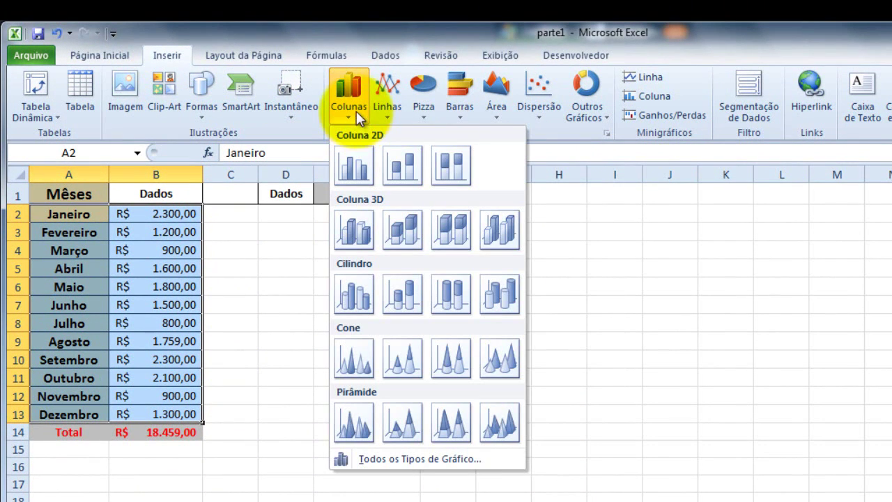
left_click(354, 168)
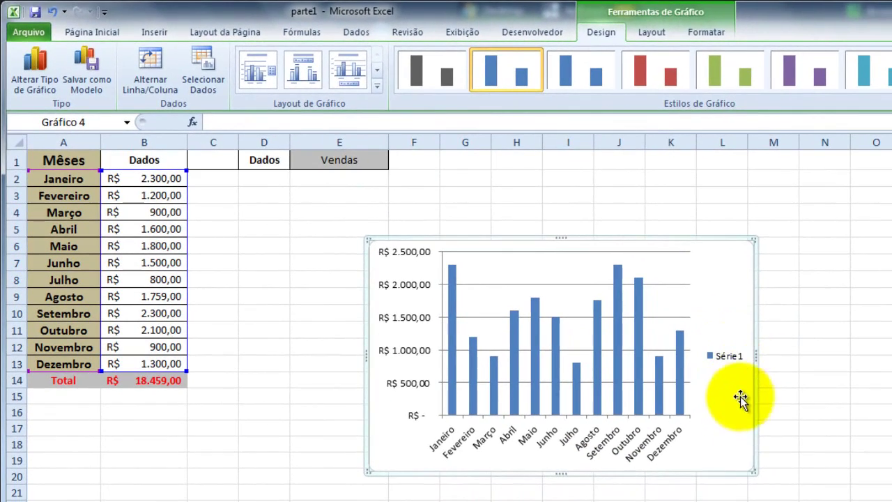
left_click(844, 395)
Set the chart's legend position to Inferior
left_click(730, 359)
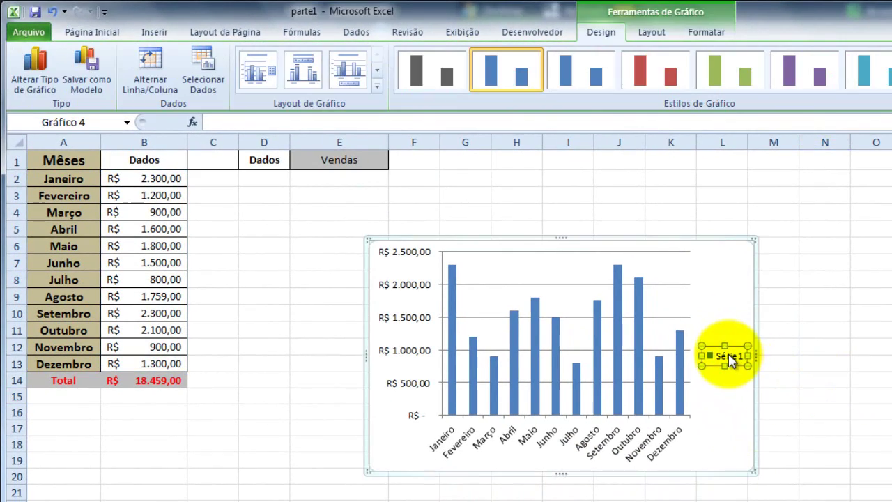
right_click(731, 359)
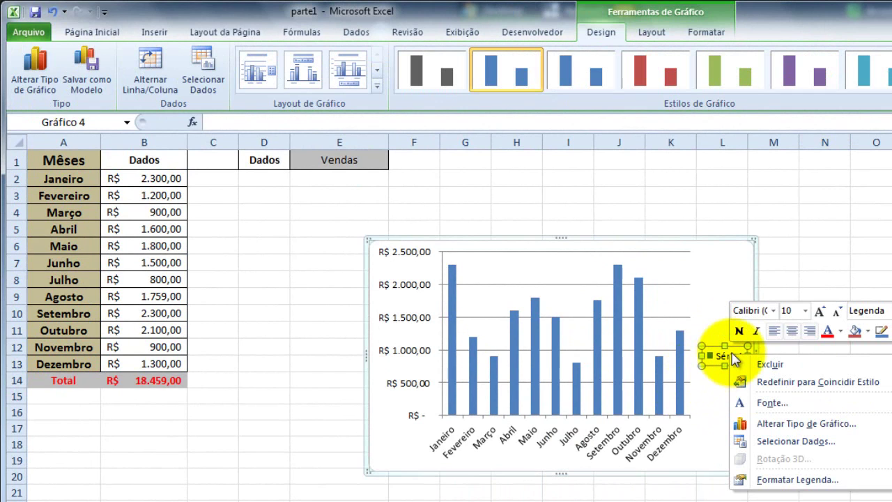
left_click(778, 481)
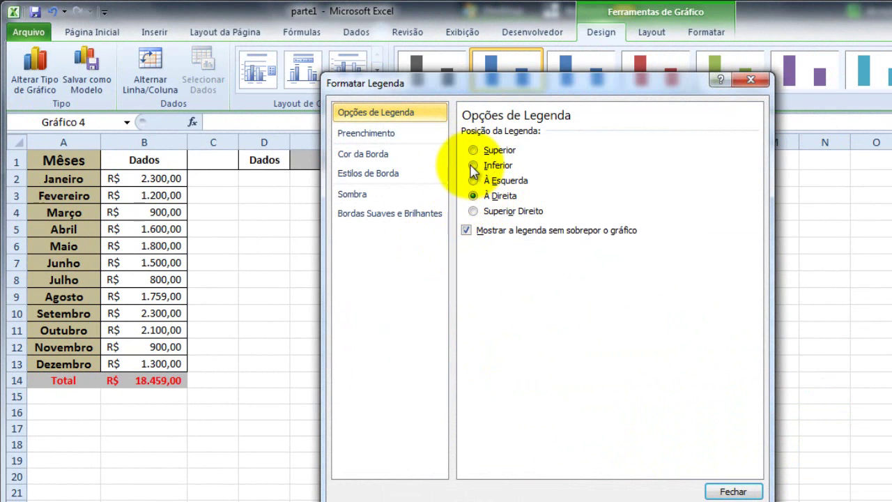
left_click(474, 166)
left_click(716, 488)
left_click(826, 429)
Link the chart's series name to cell E1 on the Dados sheet
left_click(563, 456)
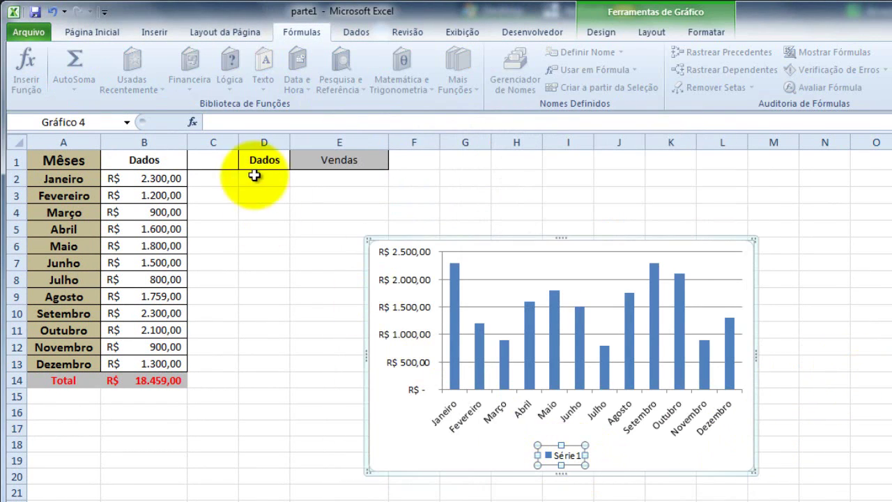
right_click(561, 460)
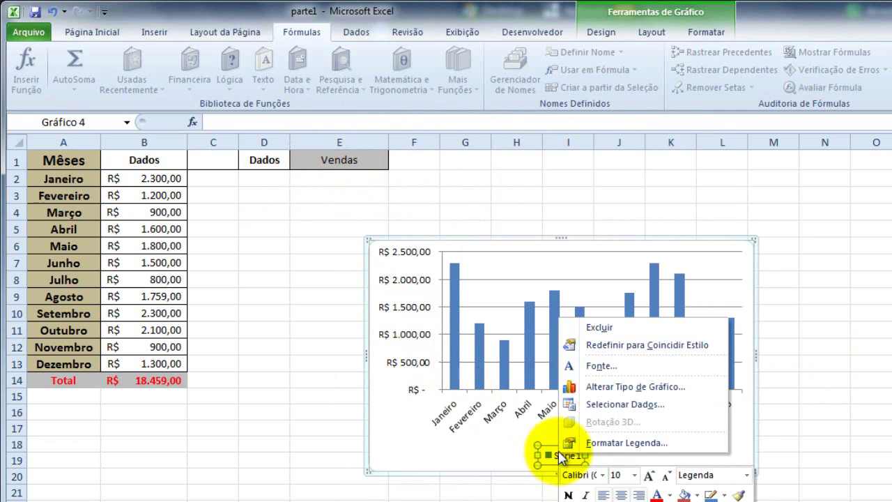
left_click(598, 405)
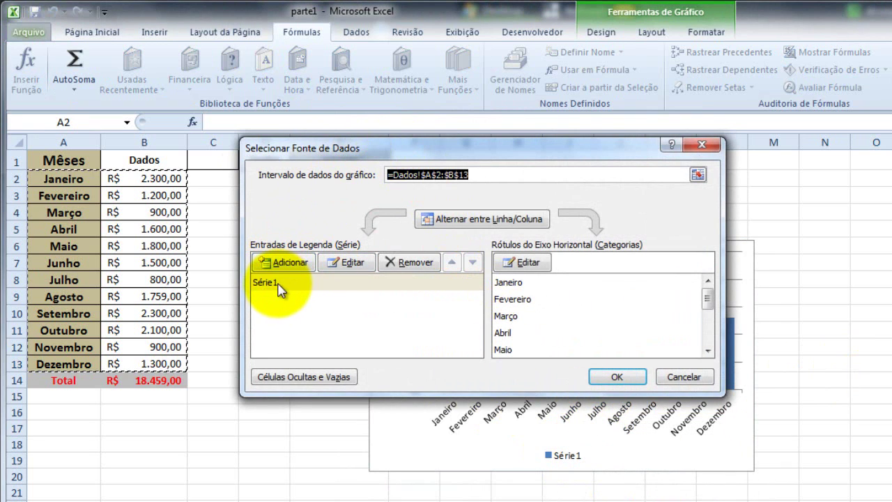
left_click(272, 288)
left_click(349, 265)
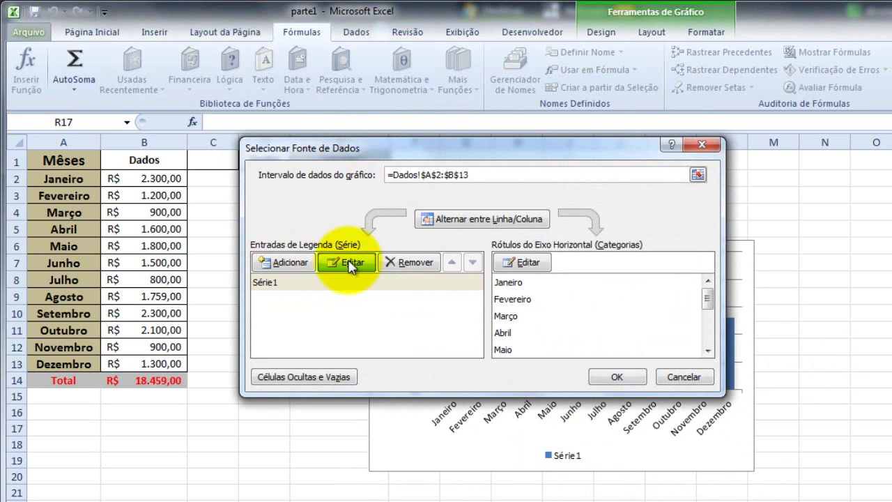
left_click(317, 157)
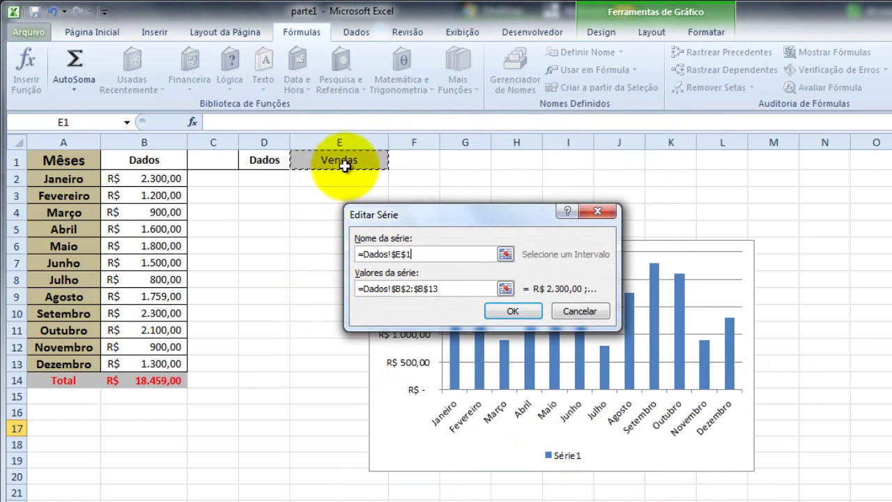
left_click(512, 313)
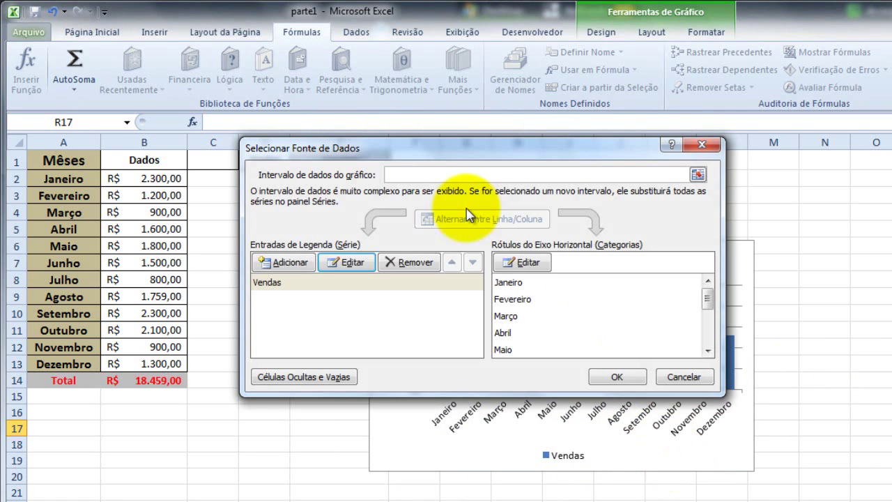
left_click(617, 377)
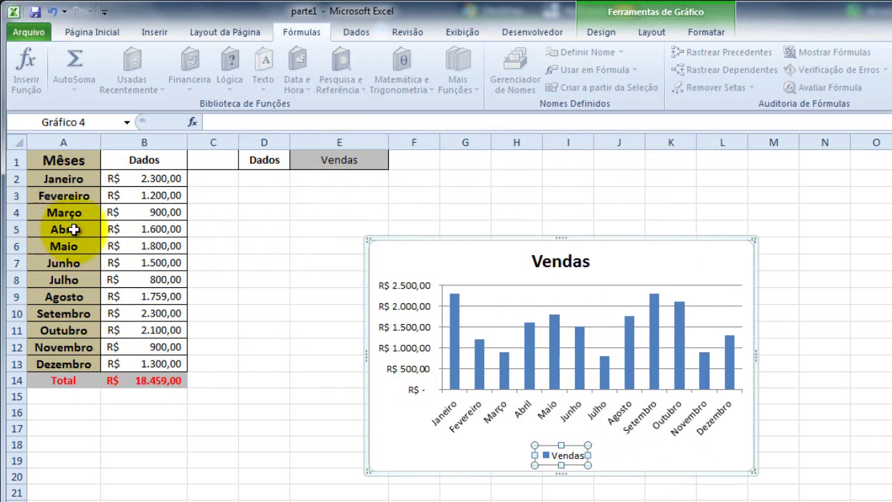
Test the chart by switching E1 between Compras and Vendas, leave it on Compras, and return to Dados after viewing the Vendas sheet
left_click(352, 161)
left_click(396, 161)
left_click(387, 176)
left_click(395, 161)
left_click(389, 186)
left_click(395, 162)
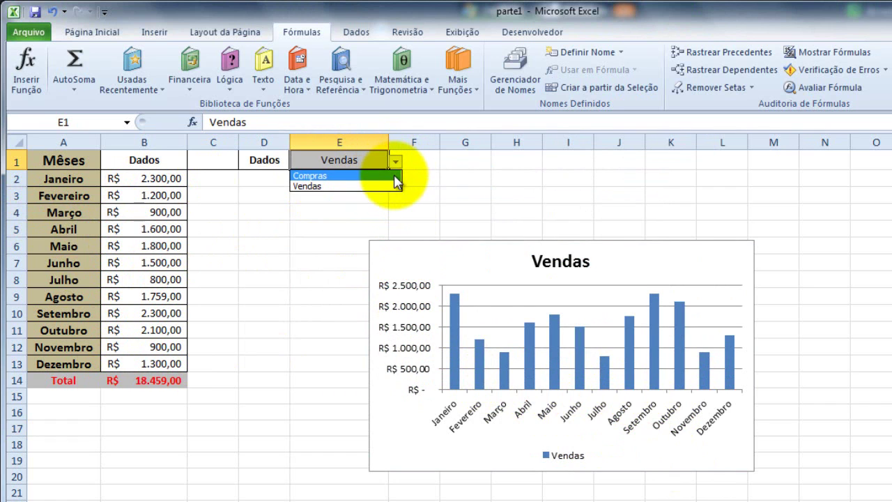
left_click(394, 176)
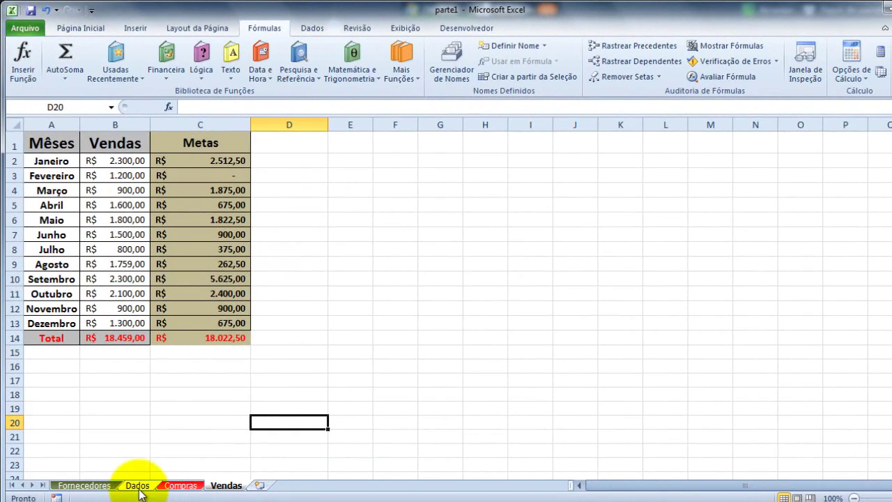
left_click(138, 485)
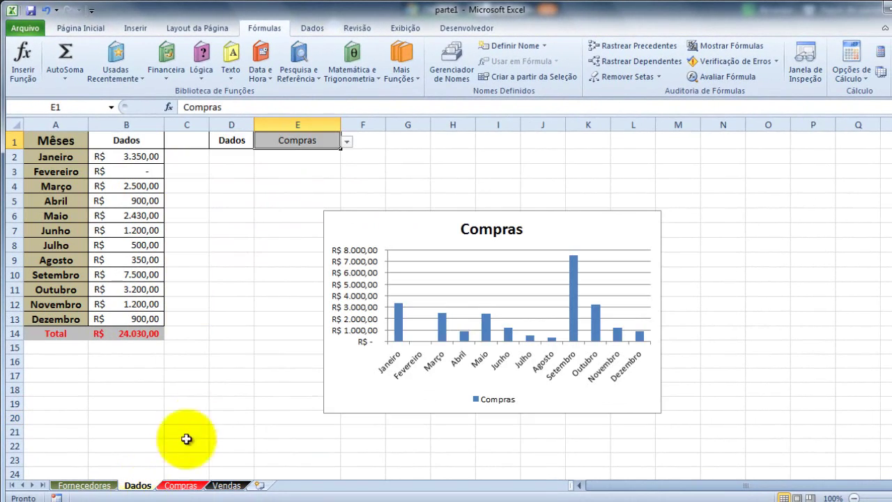
Add a chart series named from Compras!C1 with the Limite de Gastos values in Compras!C2:C13
right_click(357, 377)
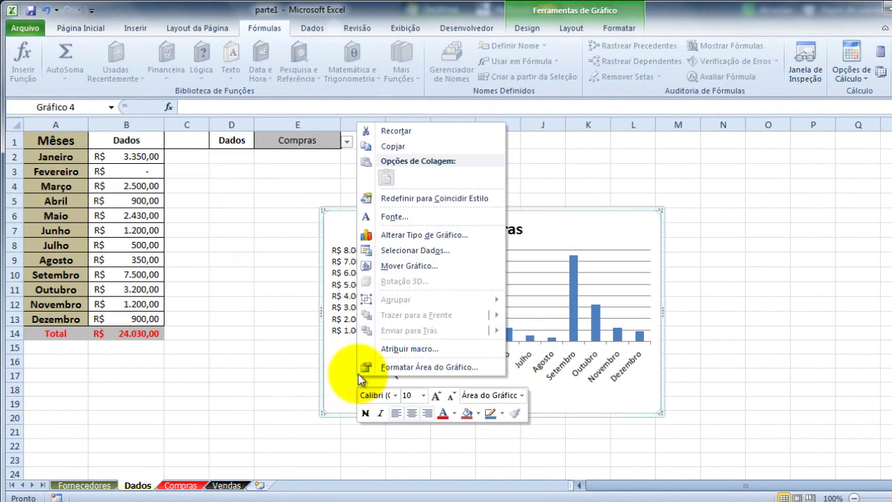
left_click(414, 250)
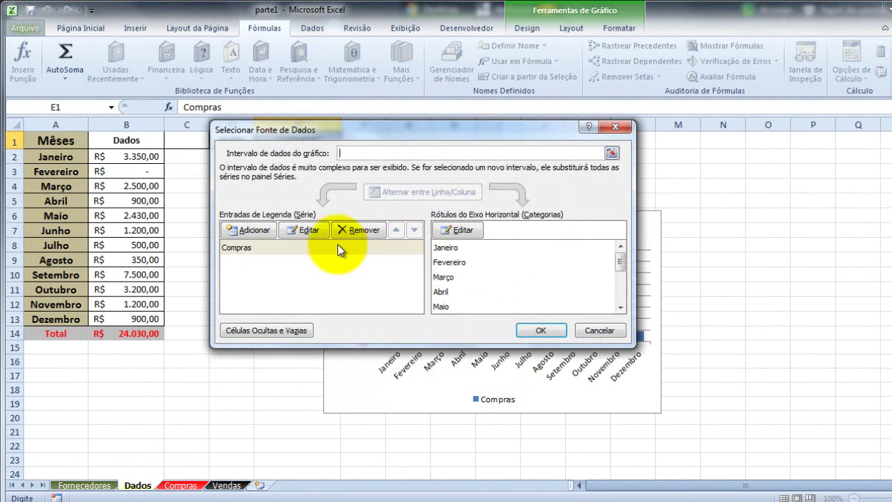
left_click(256, 234)
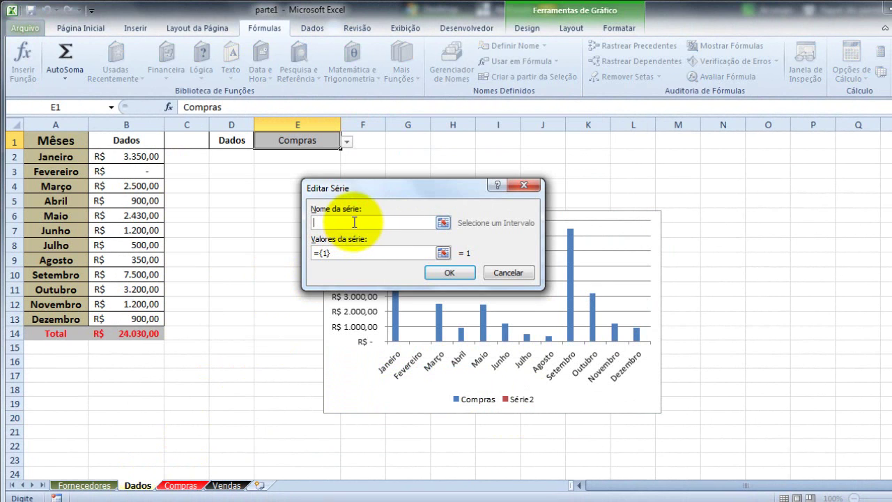
left_click(178, 486)
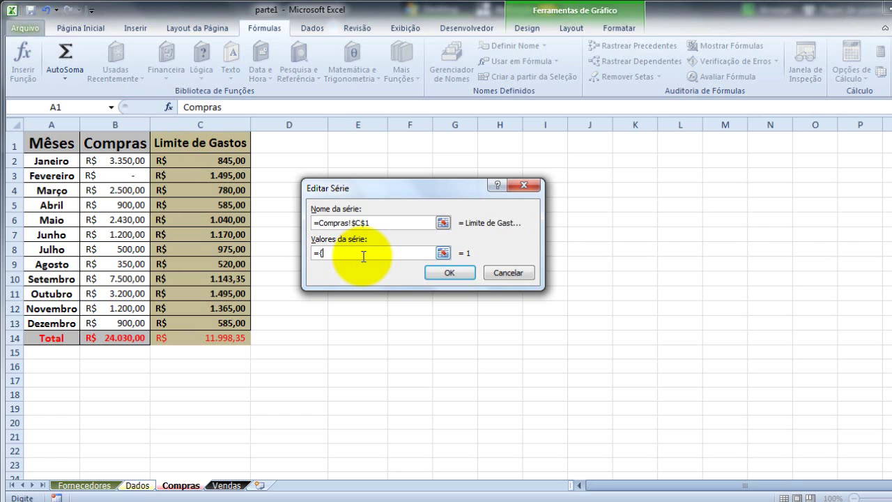
left_click_drag(224, 169, 206, 323)
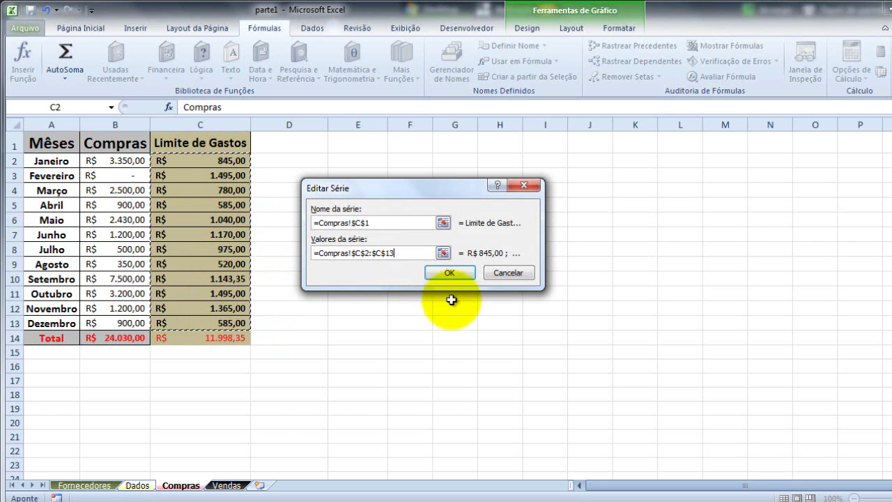
left_click(456, 273)
left_click(537, 328)
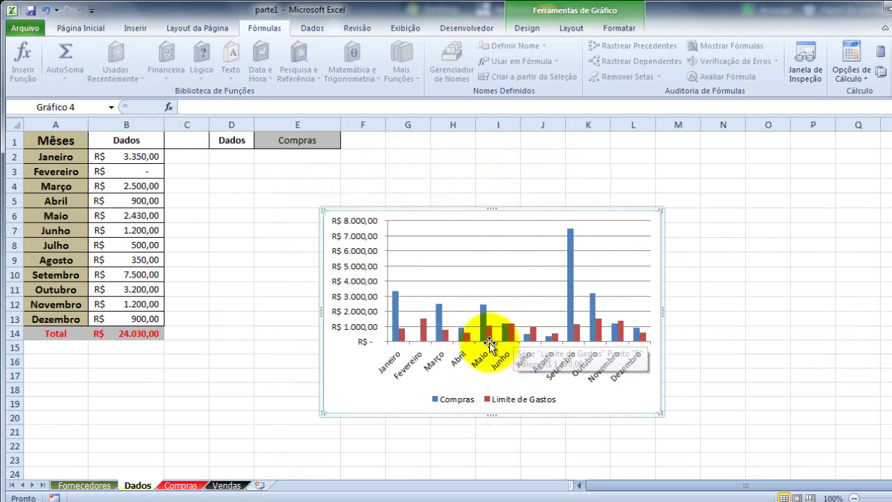
Change the Limite de Gastos series to the basic Linhas chart type
left_click(427, 341)
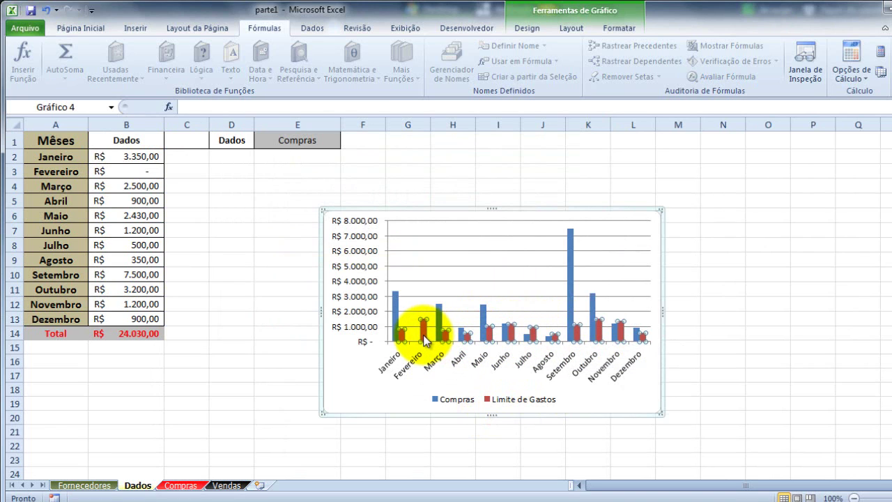
left_click(563, 27)
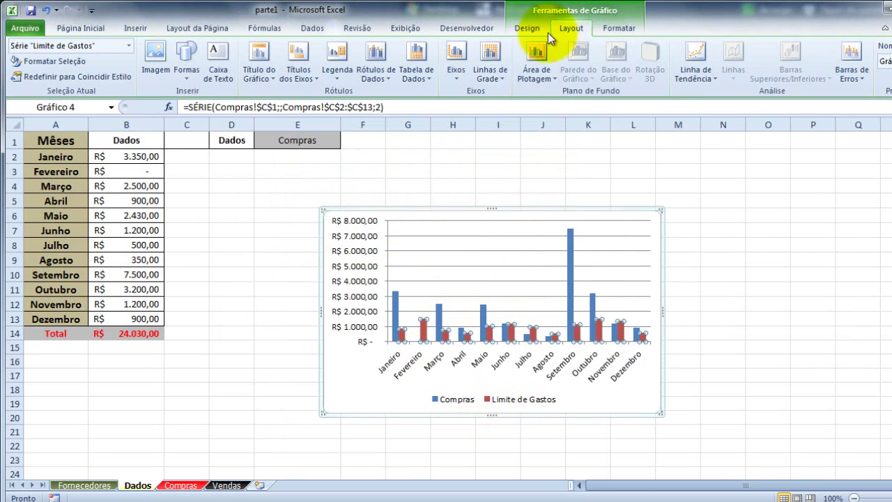
left_click(535, 28)
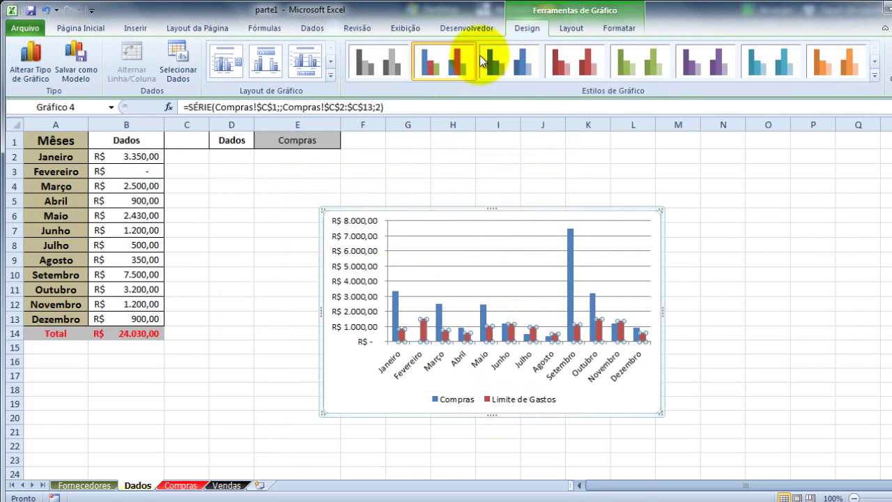
left_click(34, 80)
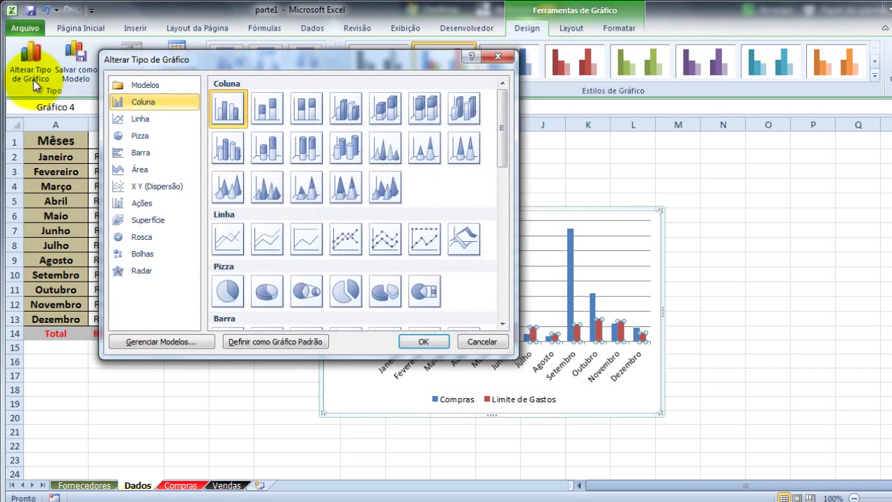
left_click(231, 237)
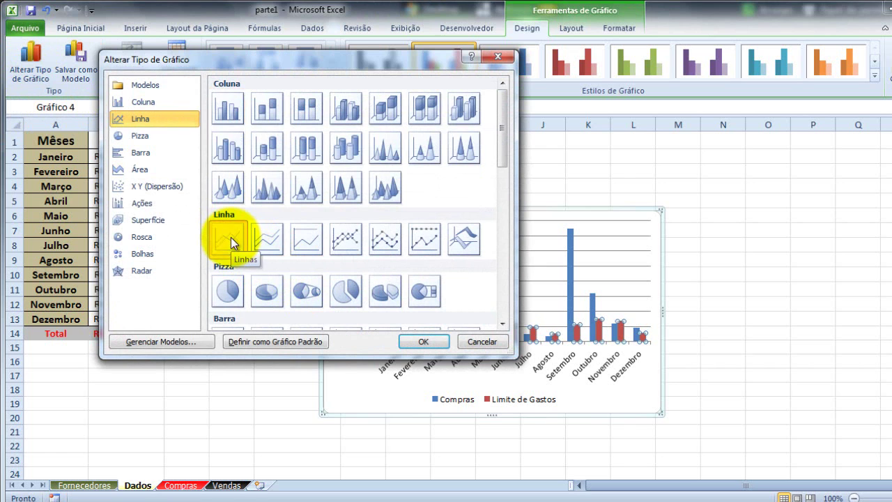
left_click(409, 341)
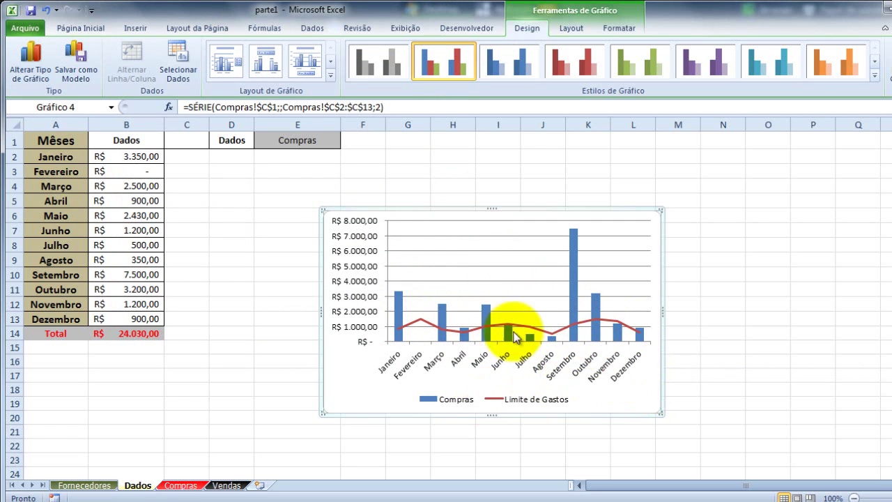
Switch E1 to Vendas and back to Compras to examine the chart's second series, and compare it with the Metas column on Vendas
left_click(330, 144)
left_click(342, 143)
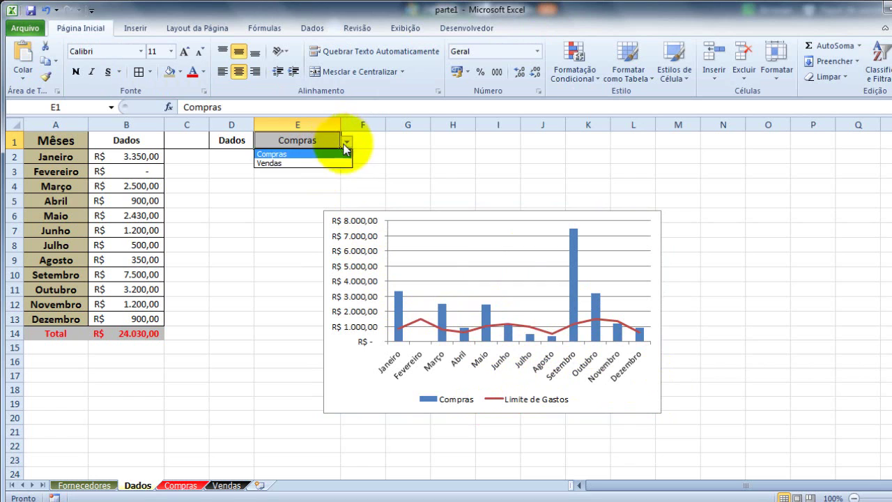
left_click(333, 163)
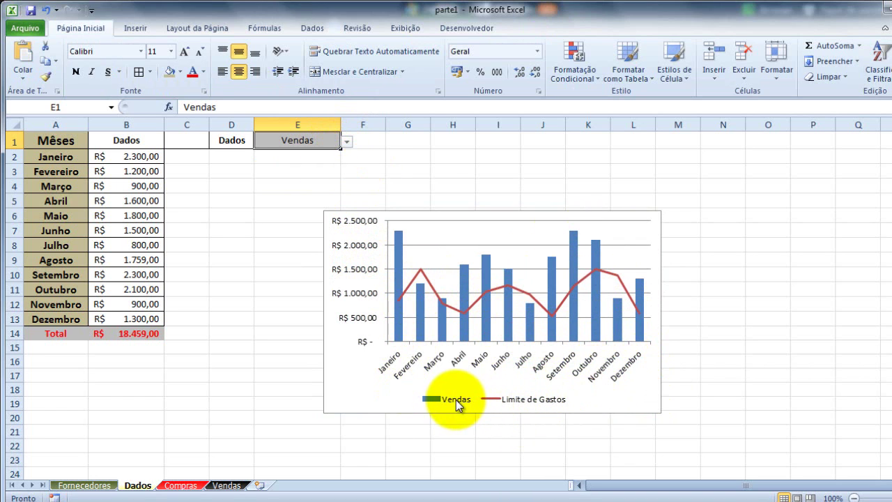
left_click(522, 402)
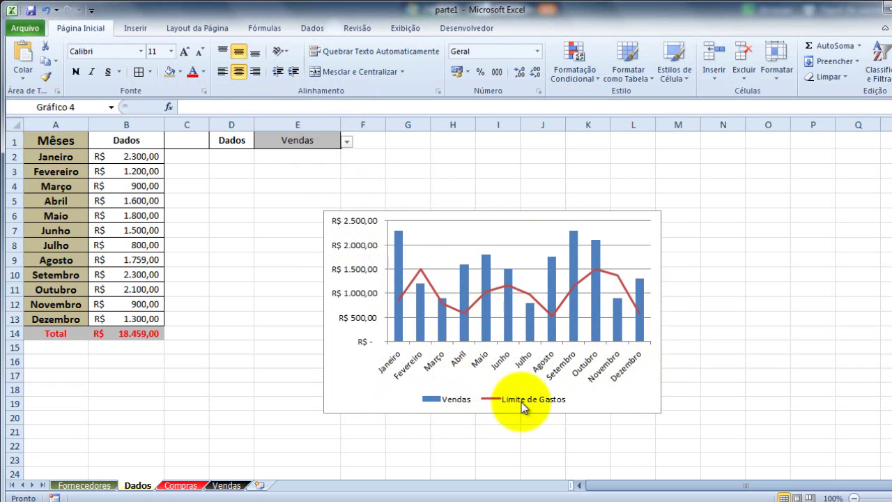
left_click(346, 142)
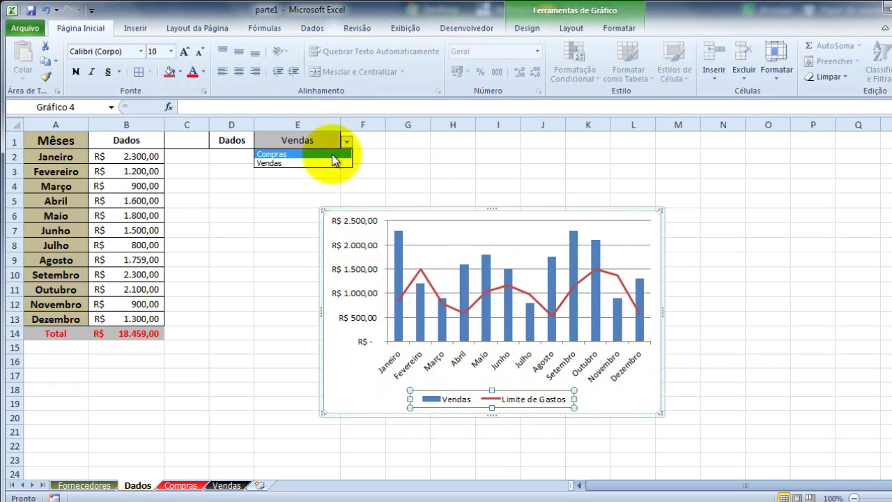
left_click(331, 154)
left_click(227, 485)
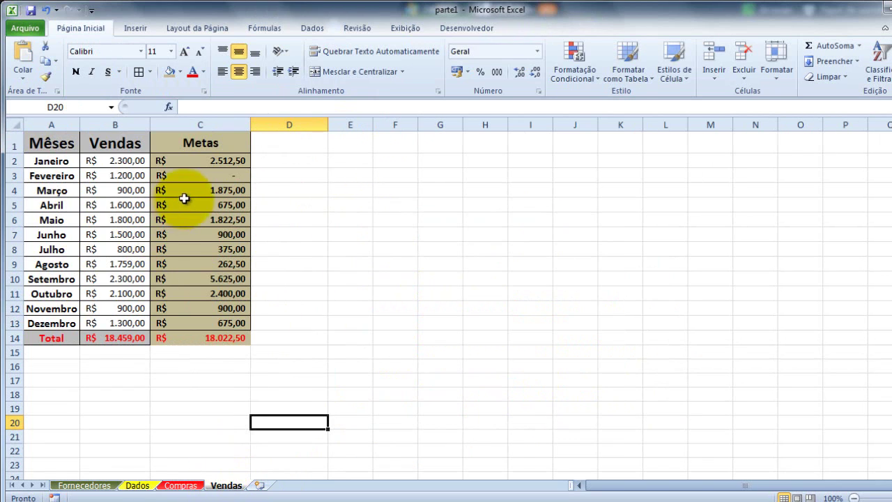
left_click(139, 486)
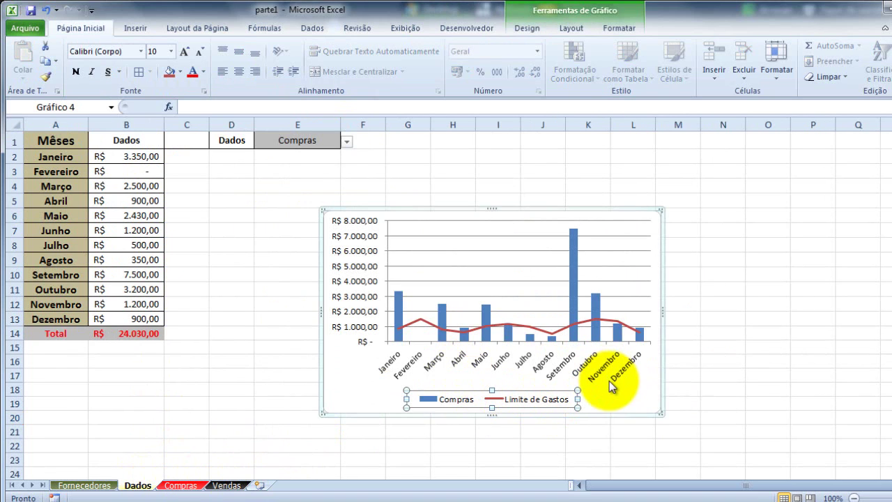
left_click(745, 360)
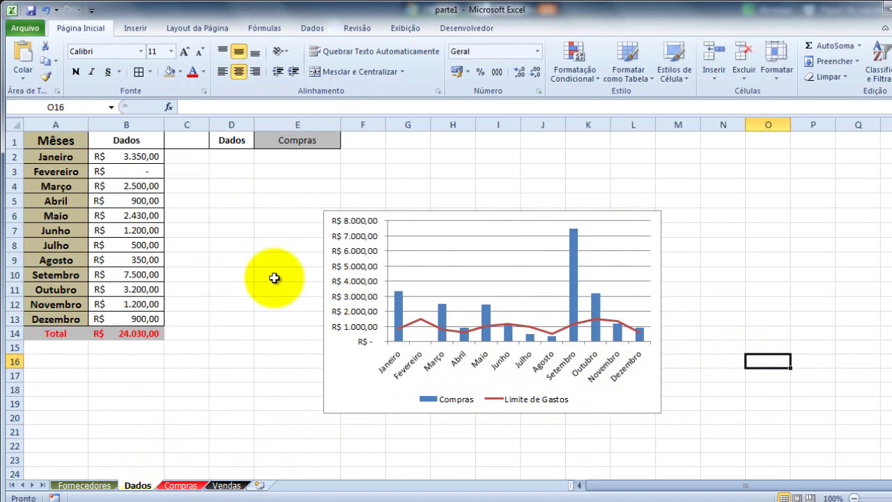
left_click(325, 144)
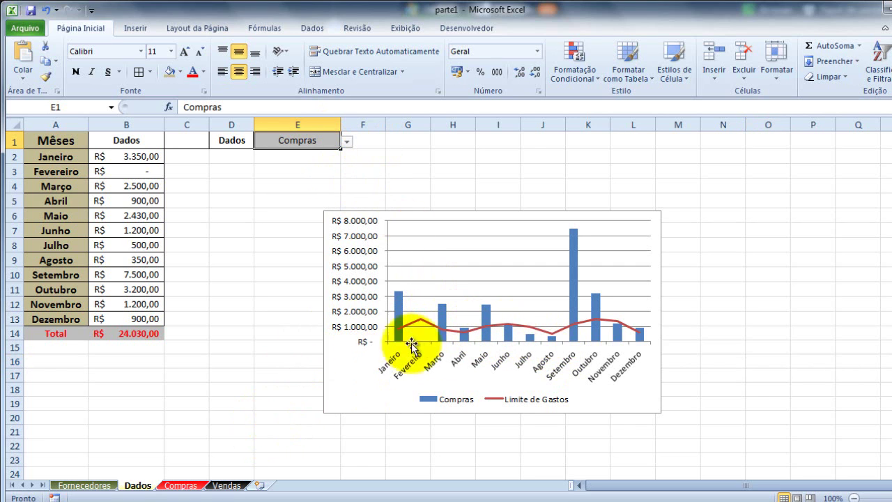
left_click(263, 212)
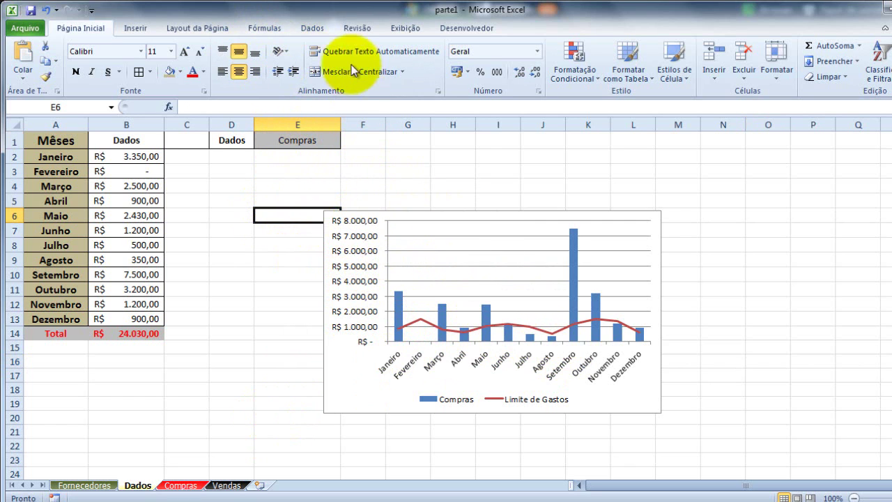
Define the workbook-scope name Detalhes as =se(Dados!$E$1=Compras!$B$1;Compras!$C$2:$C$13;Vendas!$C$2:$C$13)
left_click(263, 31)
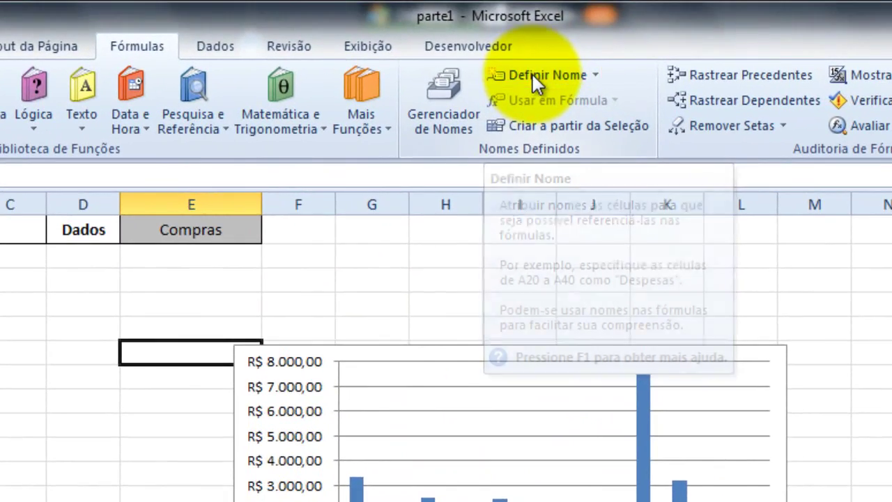
left_click(527, 70)
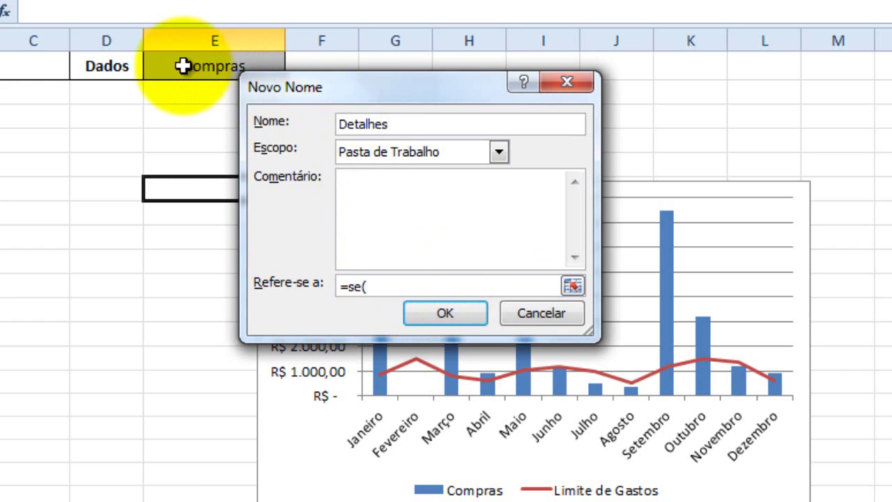
left_click_drag(280, 83, 372, 79)
left_click(240, 74)
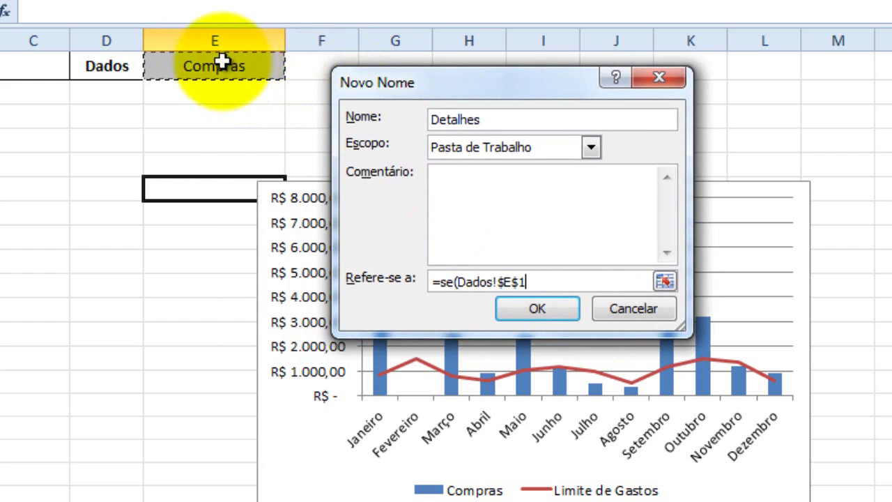
type("=")
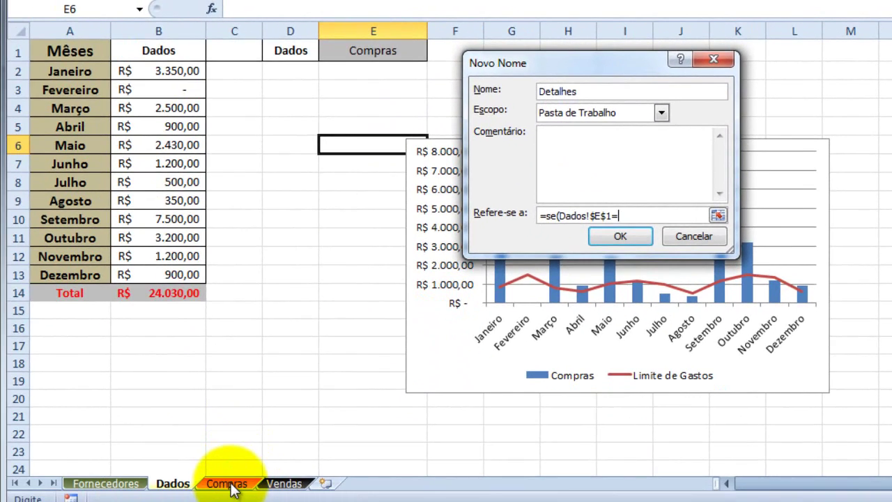
left_click(228, 483)
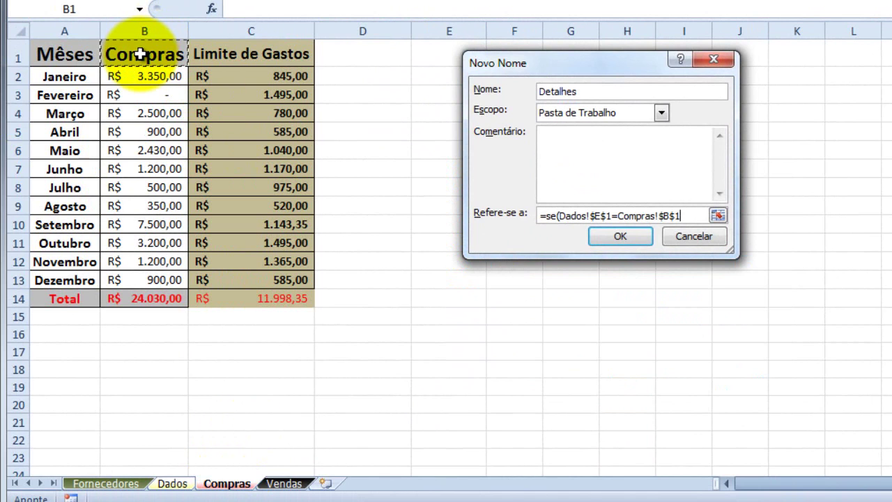
left_click_drag(271, 76, 257, 281)
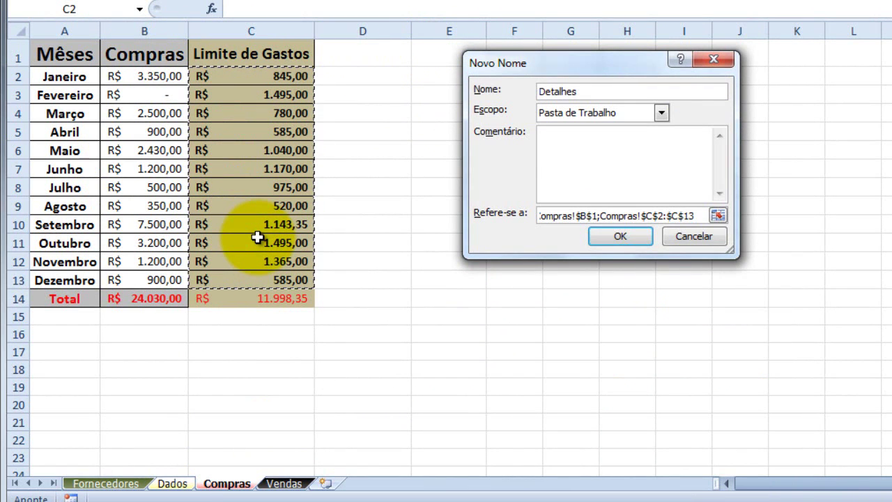
left_click(291, 483)
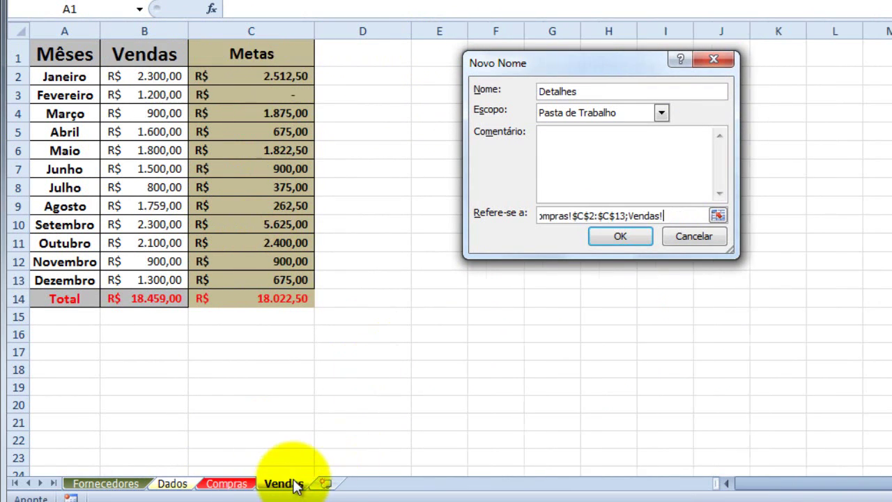
left_click_drag(273, 79, 261, 279)
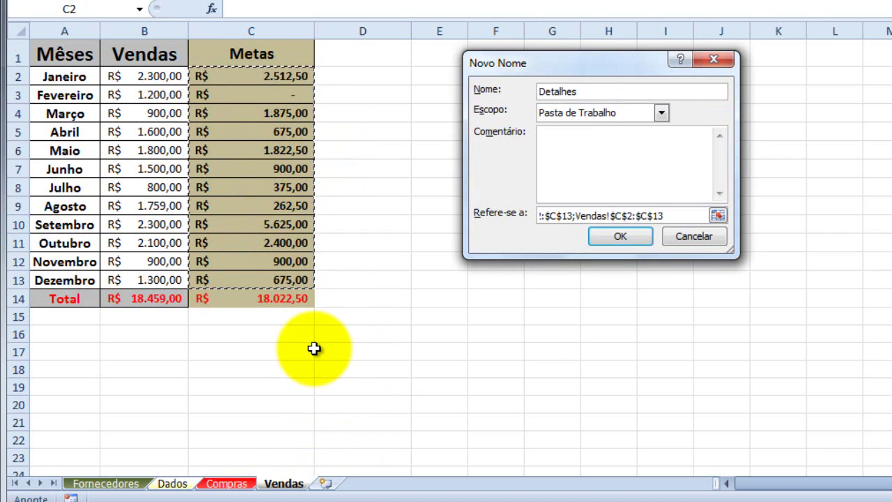
left_click(621, 236)
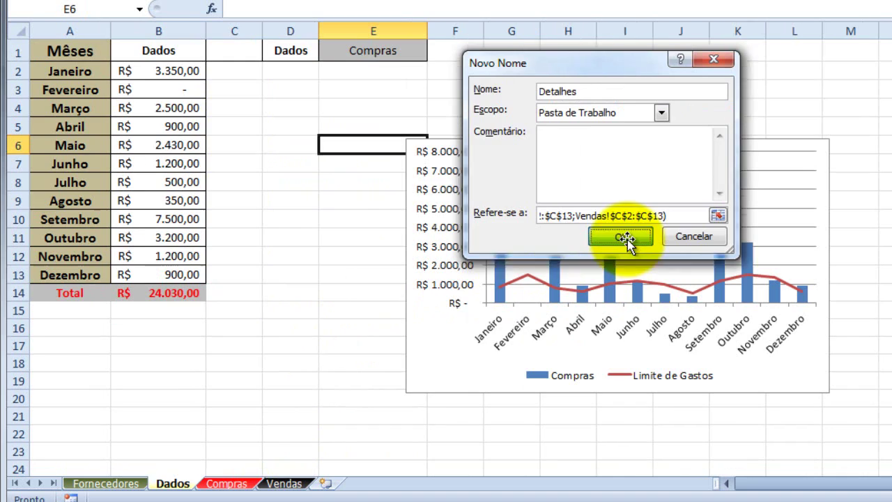
left_click(338, 214)
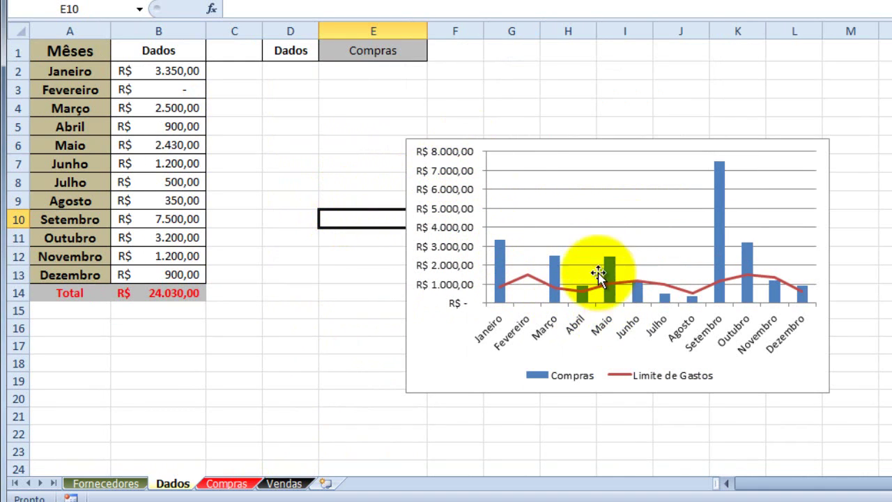
Edit the chart's Limite de Gastos series so its values refer to =Compras!Detalhes
right_click(452, 320)
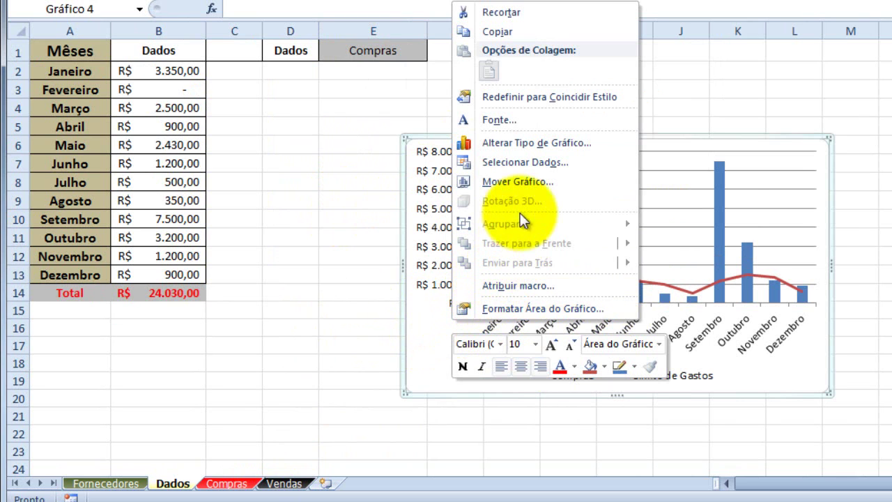
left_click(526, 166)
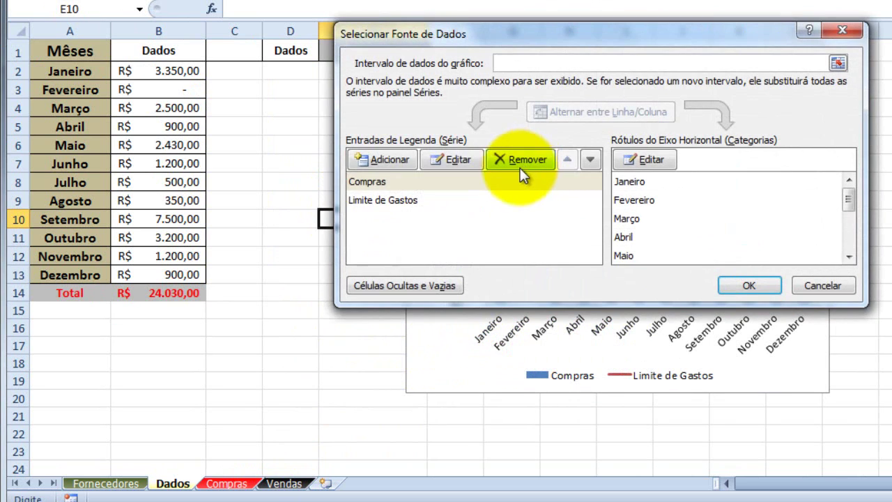
left_click(385, 201)
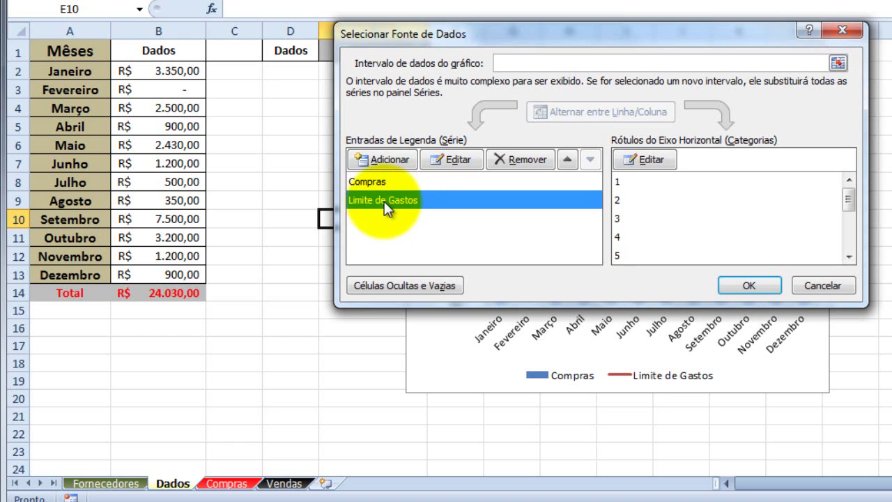
left_click(465, 161)
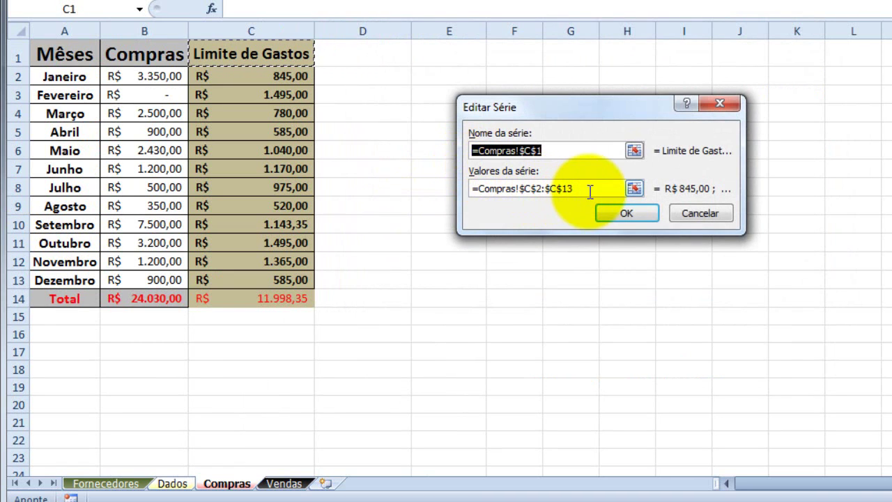
left_click(592, 190)
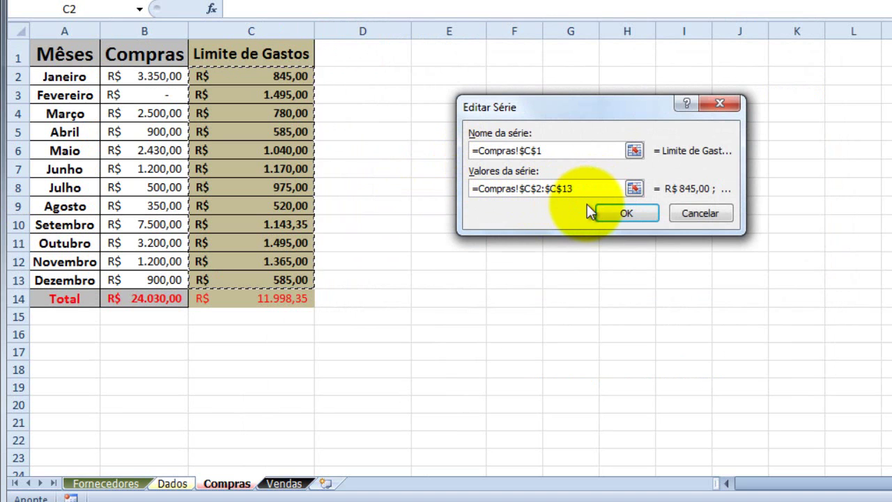
key("BackSpace")
key("BackSpace")
key("BackSpace")
key("BackSpace")
key("BackSpace")
key("BackSpace")
key("BackSpace")
key("BackSpace")
key("BackSpace")
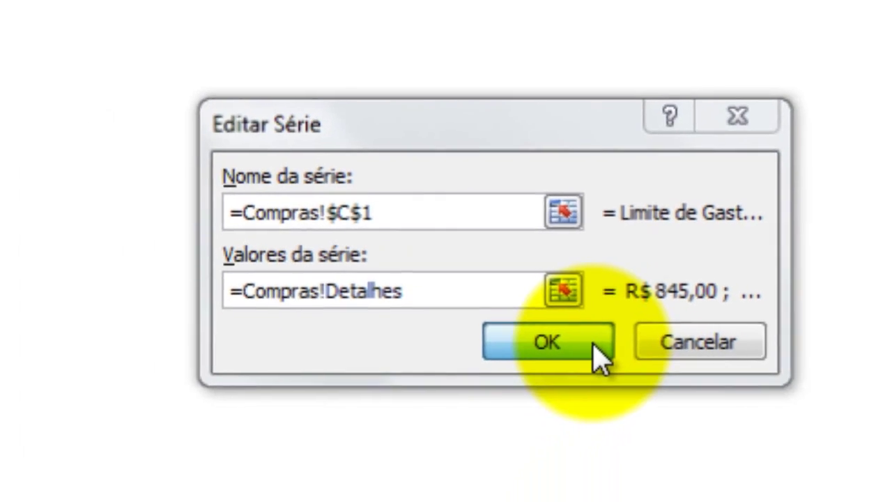
left_click(528, 421)
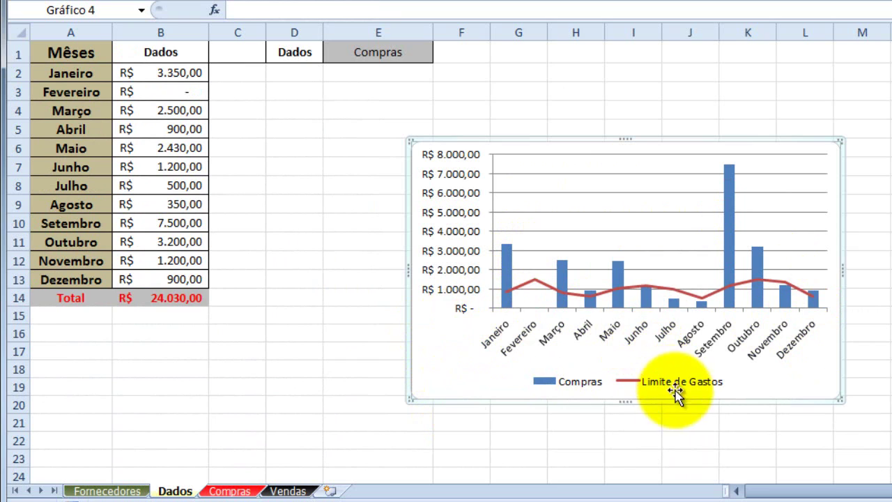
Switch E1 to Vendas and back to Compras to check the line series and its legend entry
left_click(420, 54)
left_click(442, 53)
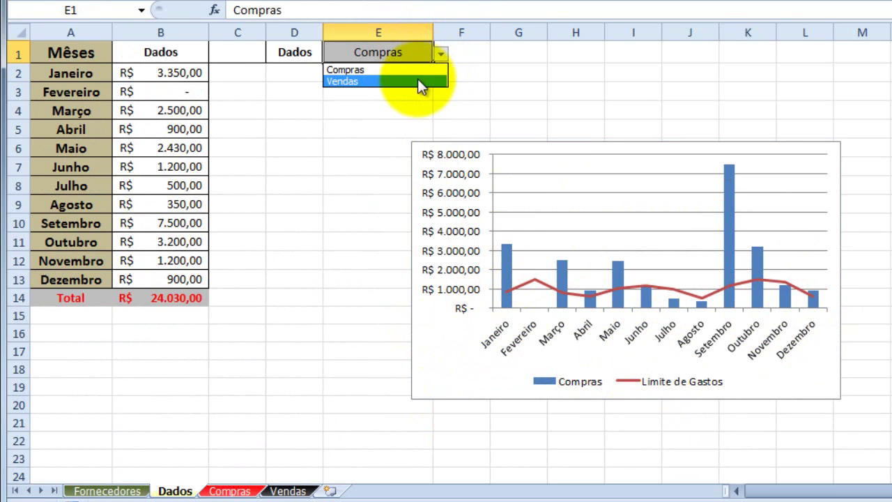
left_click(417, 81)
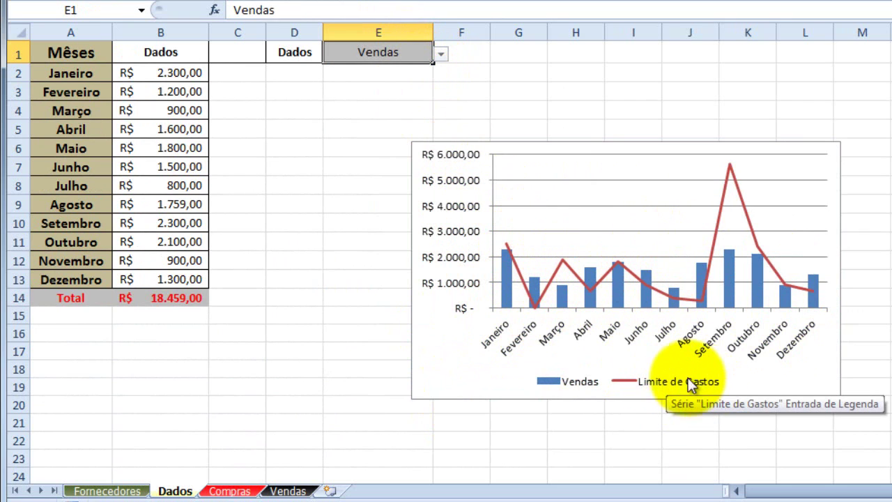
left_click(442, 54)
left_click(438, 70)
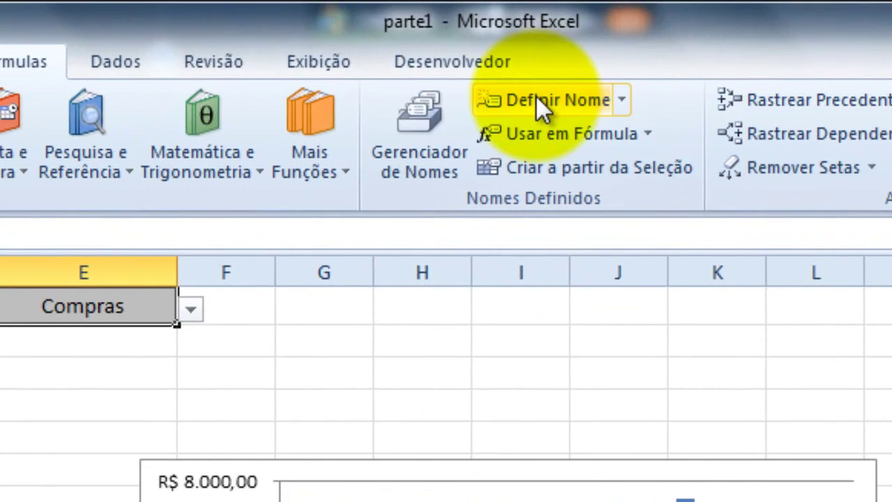
Define the workbook-scope name Nome as =SE(Dados!$E$1=Compras!$B$1;Compras!$C$1;Vendas!$C$1)
left_click(539, 98)
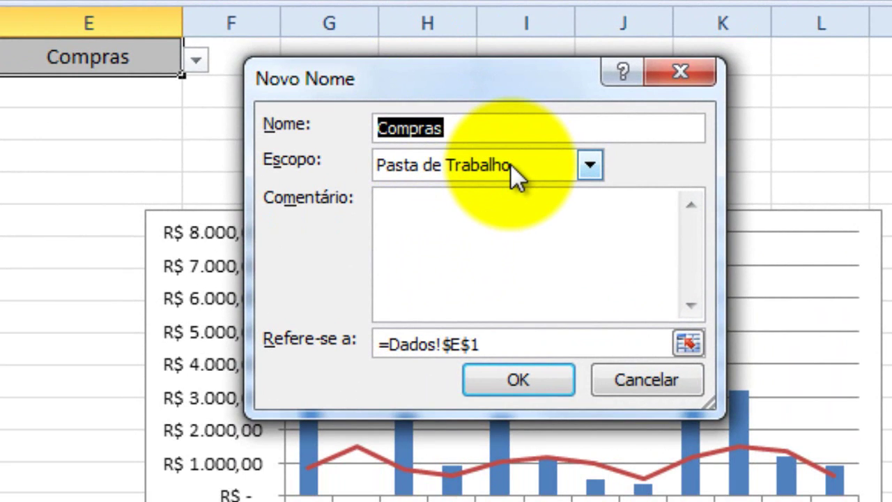
key("BackSpace")
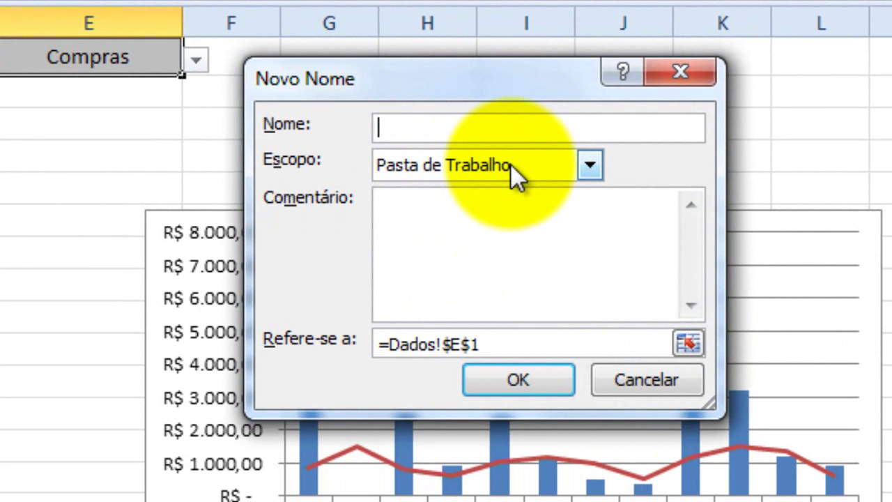
type("Nome")
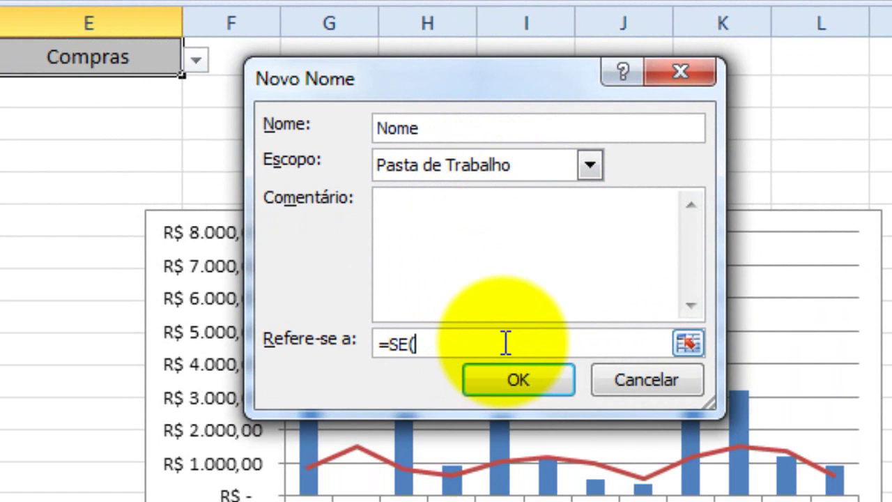
left_click(70, 60)
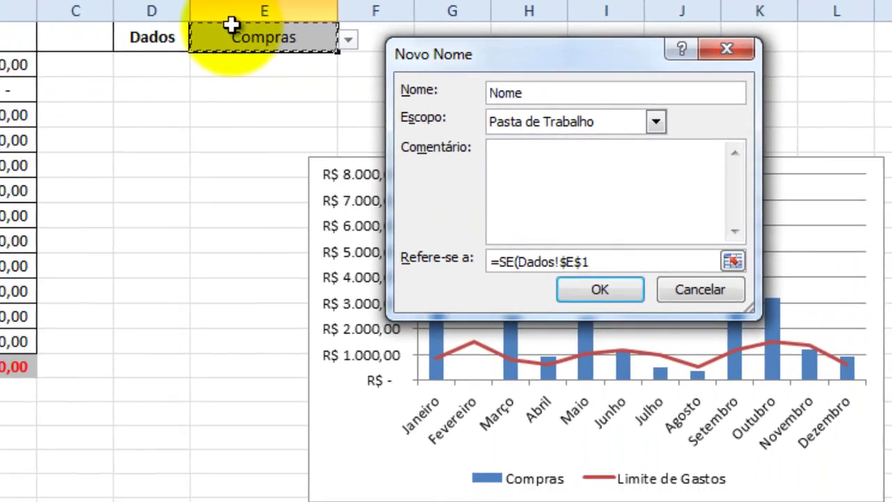
type("=")
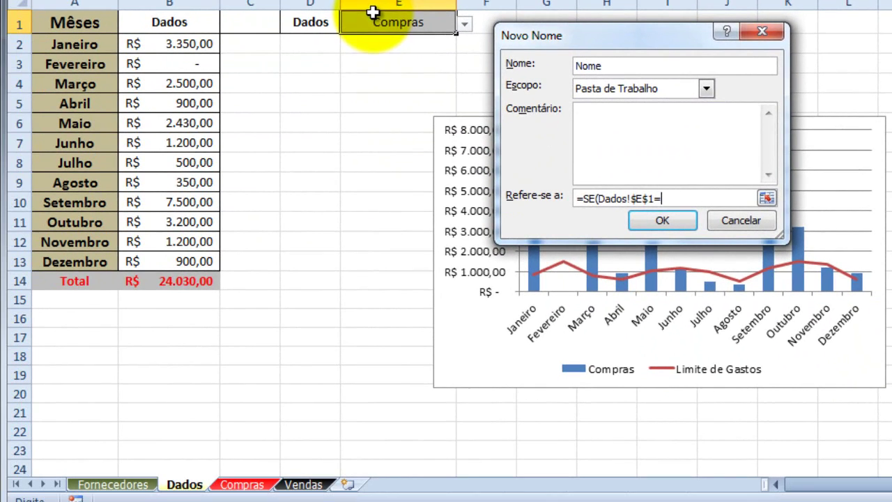
left_click(242, 485)
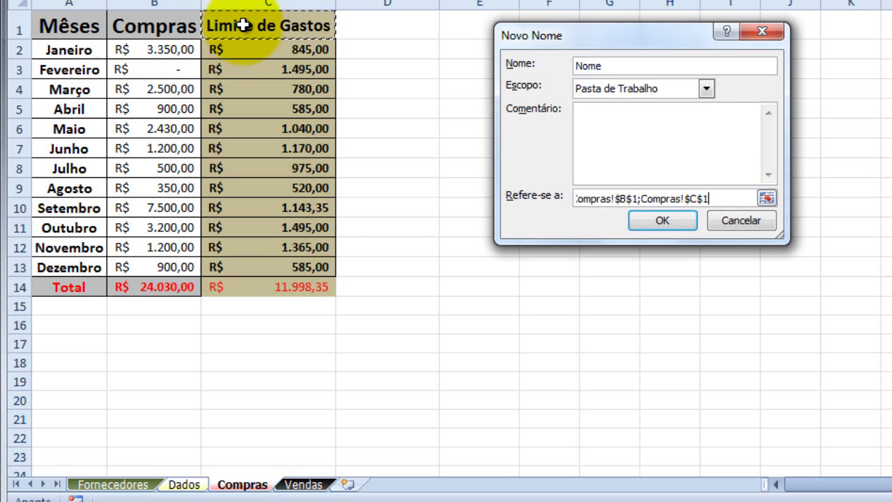
left_click(304, 486)
left_click(261, 30)
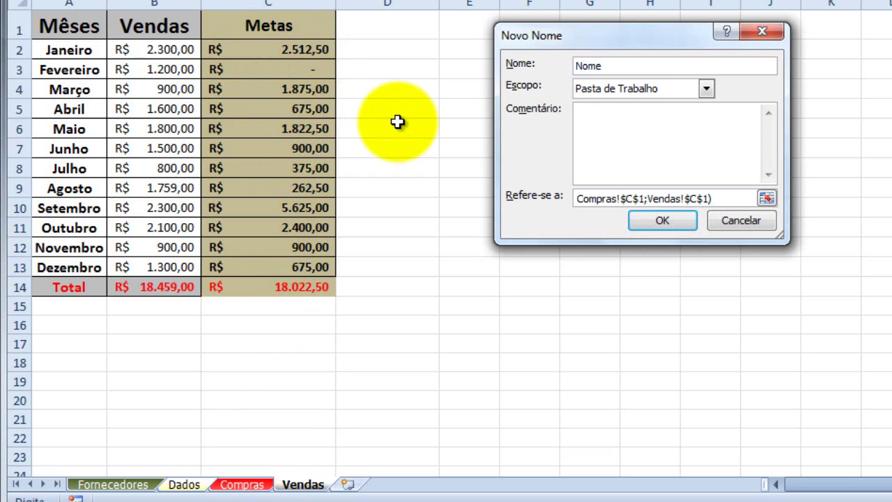
key("Return")
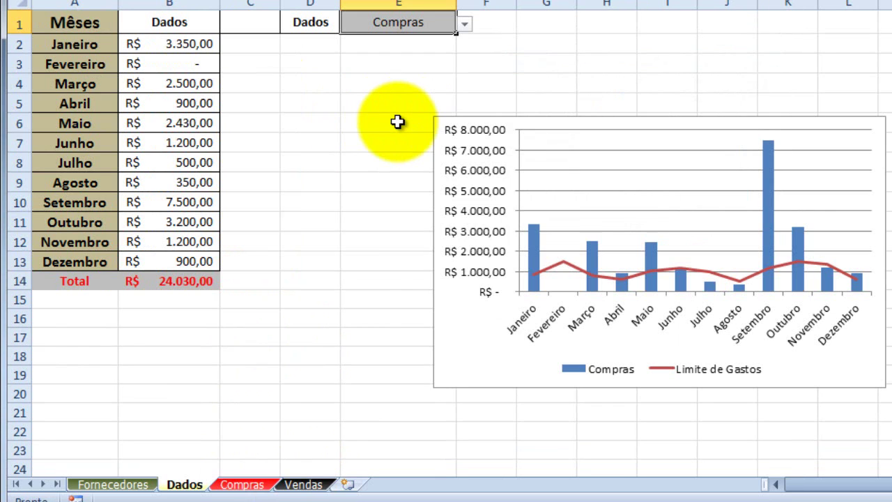
Edit the chart's Limite de Gastos series so its series name refers to =Compras!Nome
right_click(476, 343)
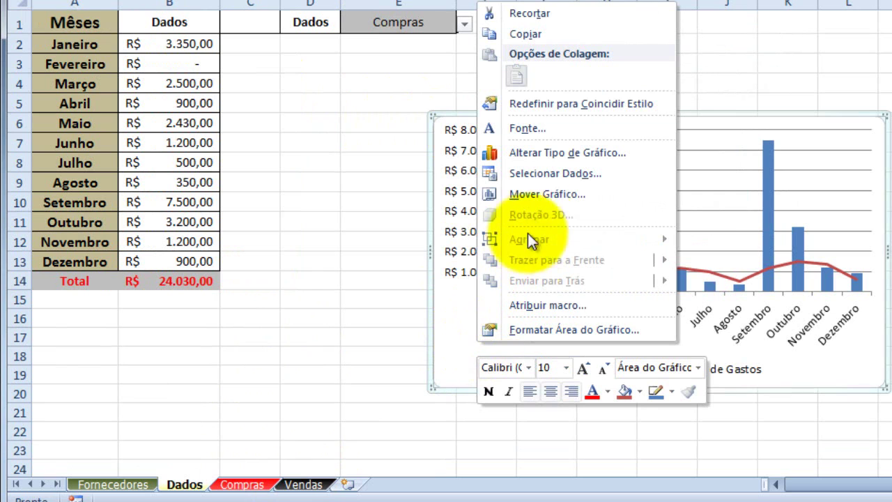
left_click(540, 176)
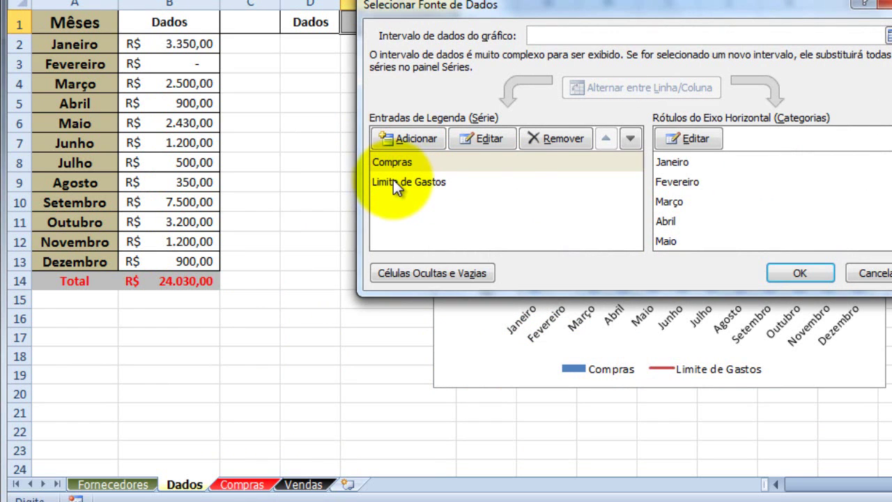
key("Down")
left_click(505, 143)
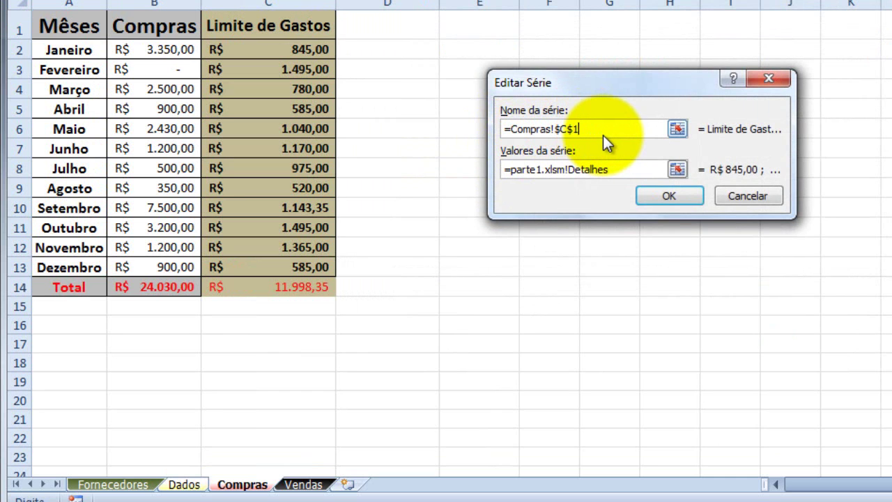
key("BackSpace")
key("BackSpace")
key("BackSpace")
key("BackSpace")
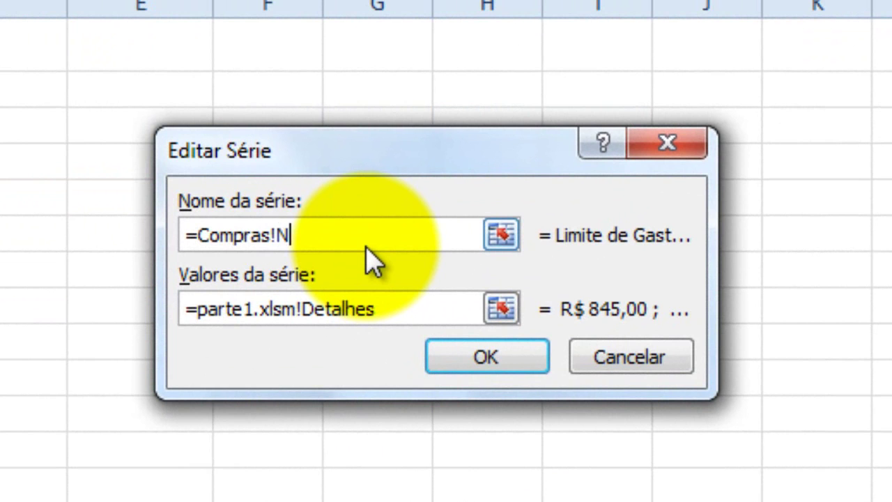
left_click(454, 356)
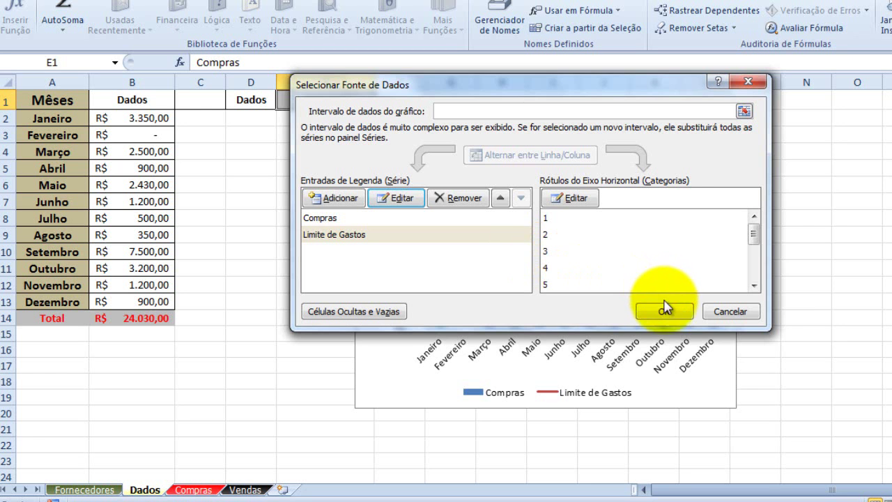
left_click(664, 311)
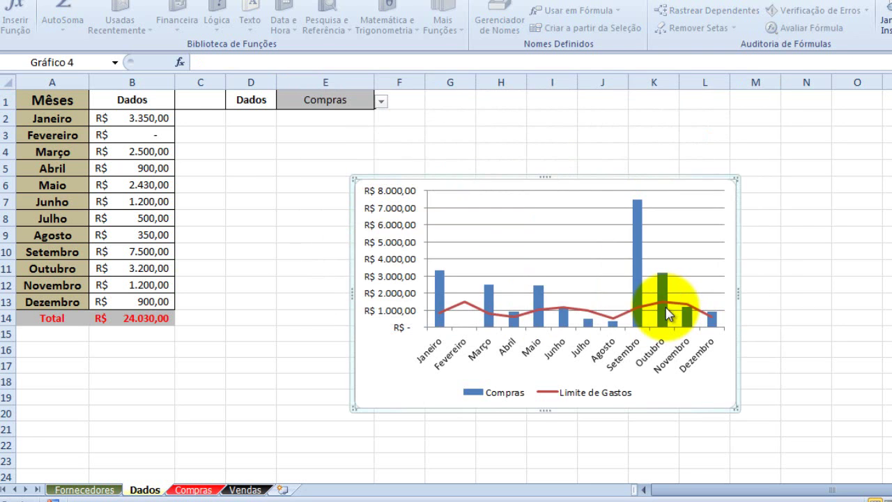
Switch E1 between Vendas and Compras, ending on Compras, to check the chart's line series and its legend name
left_click(401, 153)
left_click(366, 103)
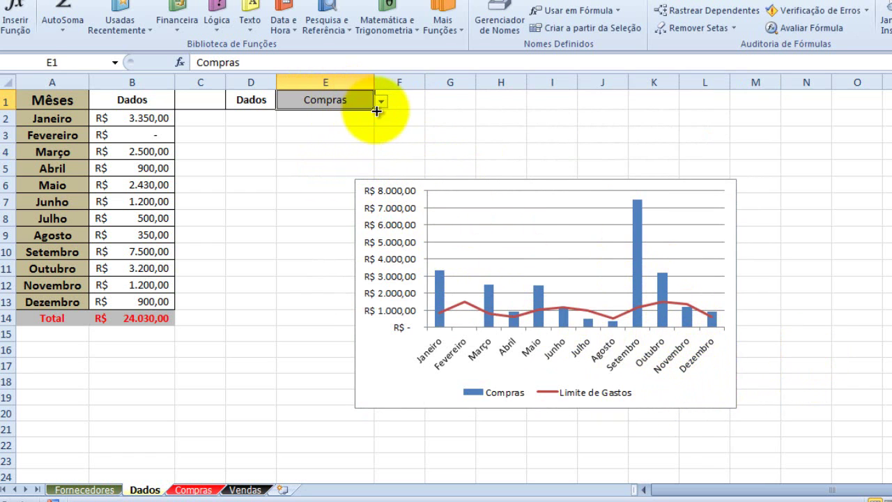
left_click(381, 104)
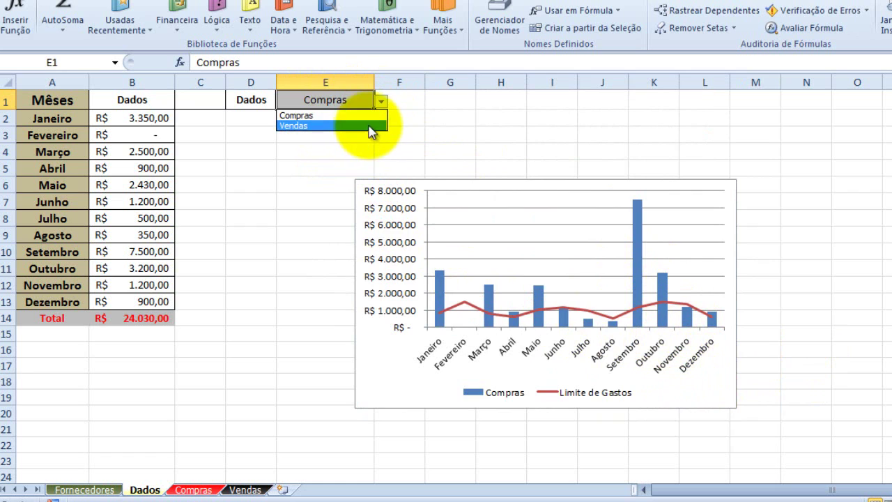
left_click(371, 126)
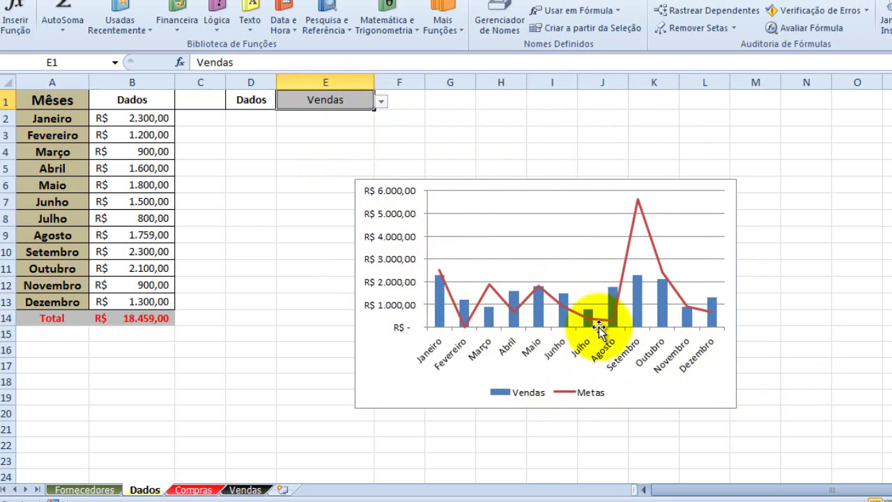
left_click(381, 101)
left_click(373, 115)
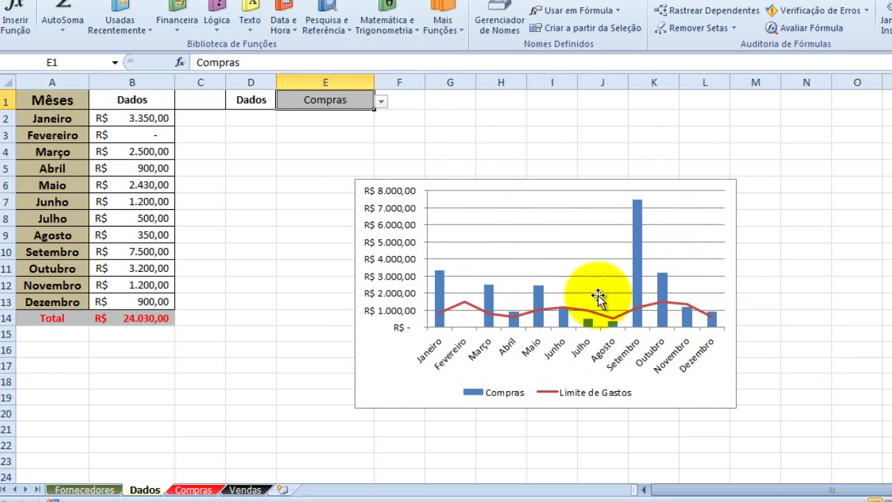
left_click(382, 102)
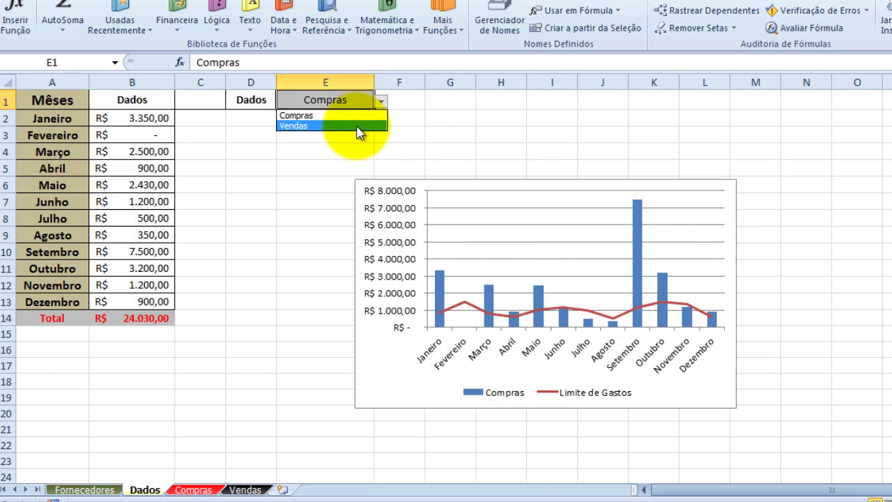
left_click(354, 126)
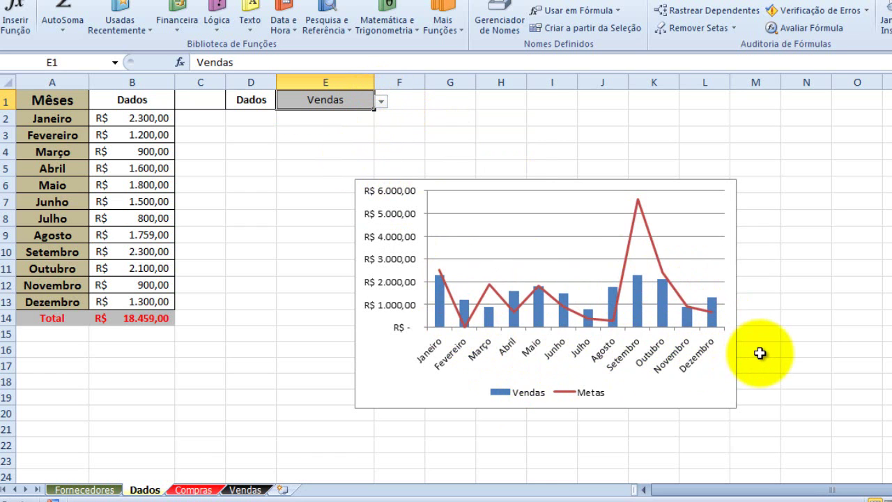
left_click(530, 202)
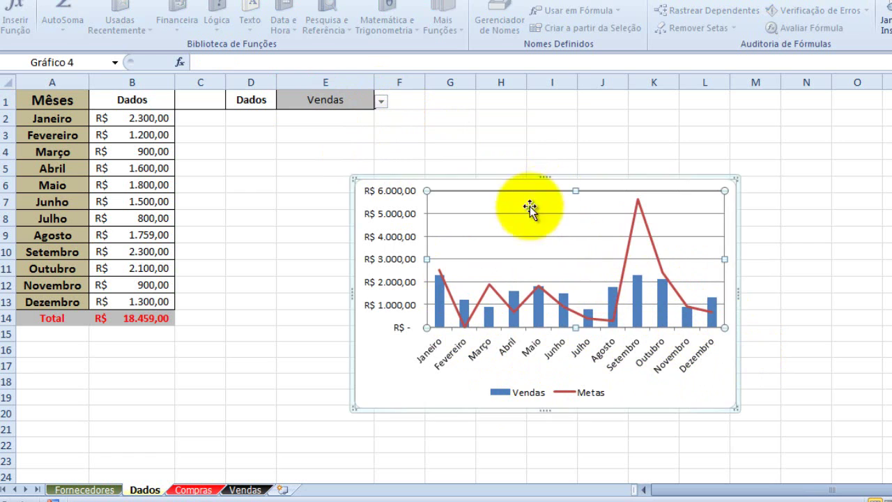
left_click(382, 102)
left_click(370, 114)
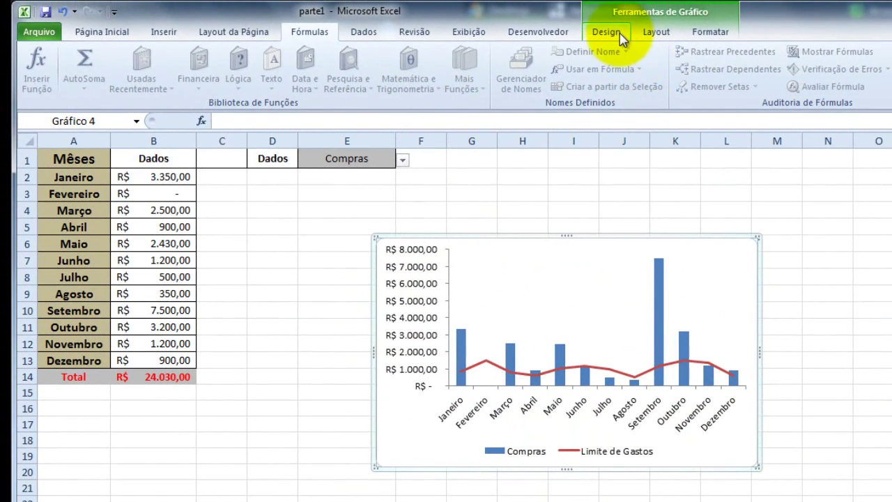
Add a centered overlay title (Título Sobreposto Centralizado) to the chart
left_click(607, 32)
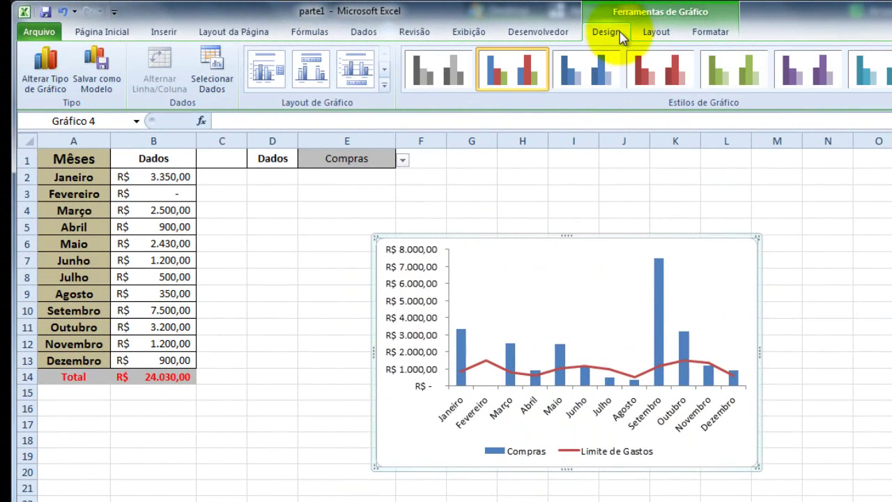
left_click(655, 33)
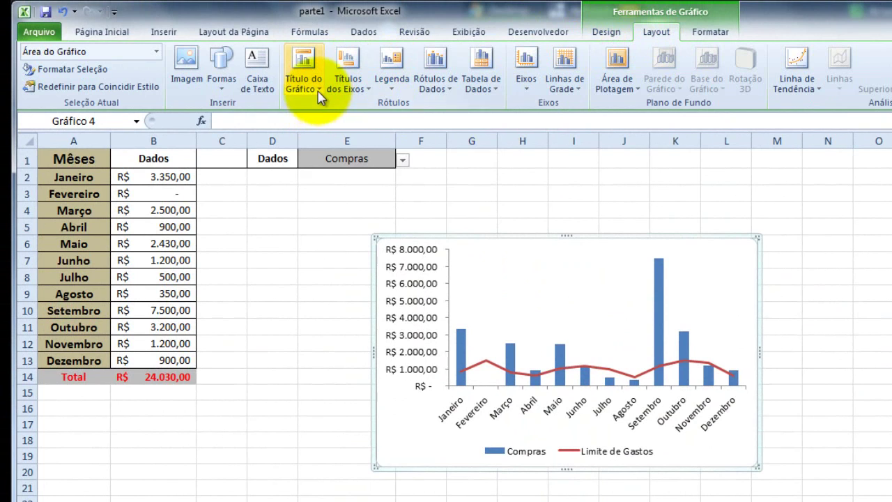
left_click(306, 83)
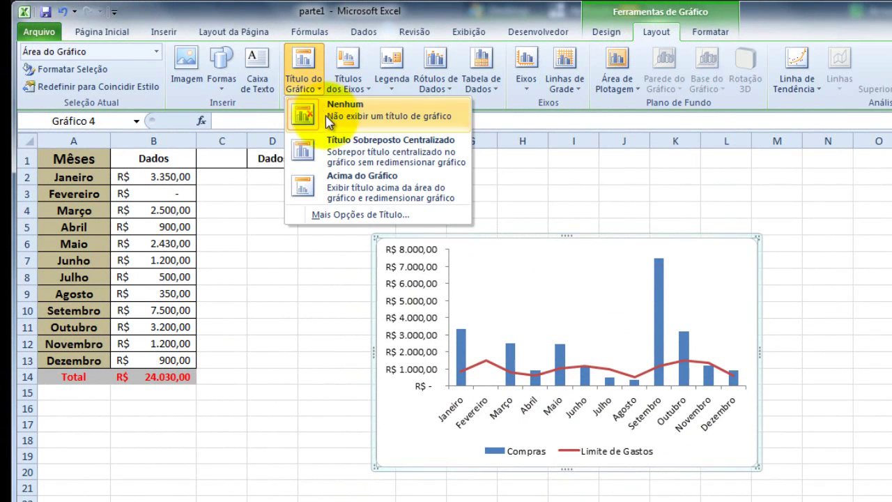
left_click(368, 159)
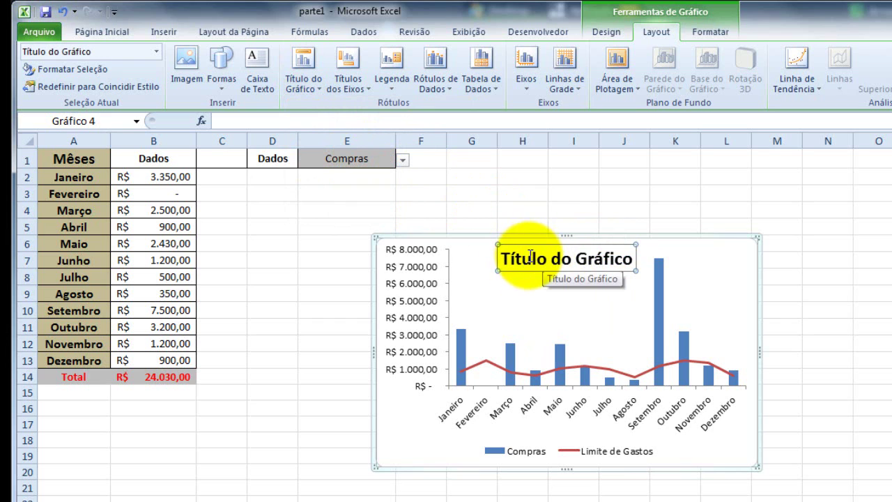
Link the chart title to the selector cell with the formula =Dados!$E$1
left_click(307, 122)
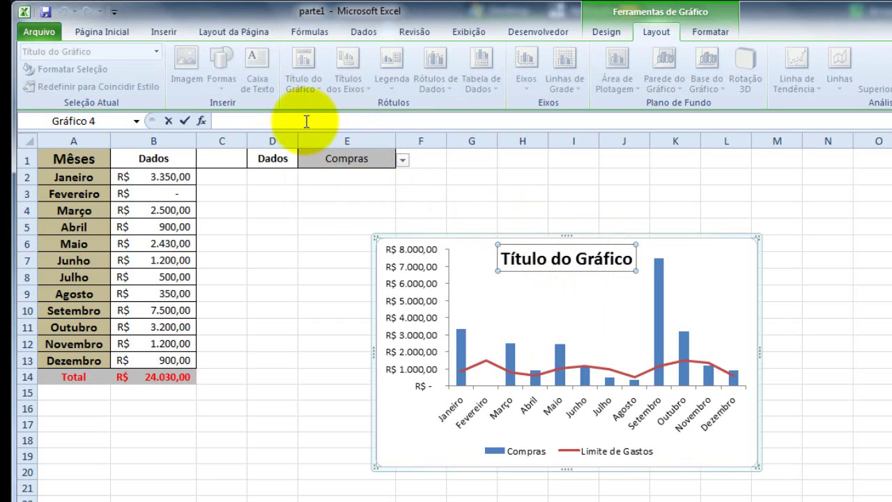
left_click(354, 160)
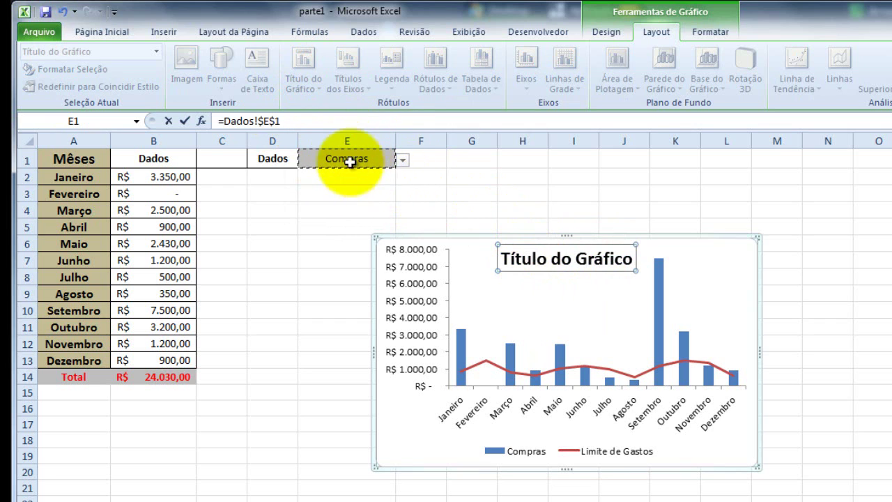
key("Return")
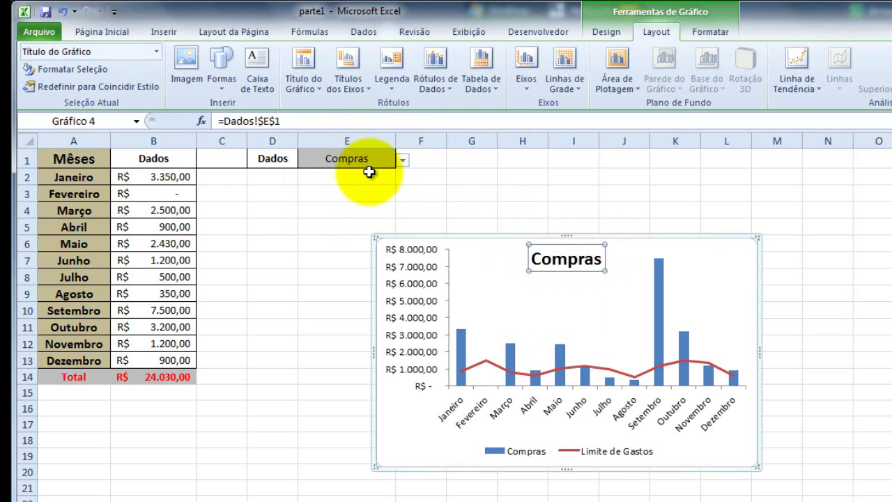
Switch E1 to Vendas and back to Compras to check that the chart title follows the selector
left_click(404, 161)
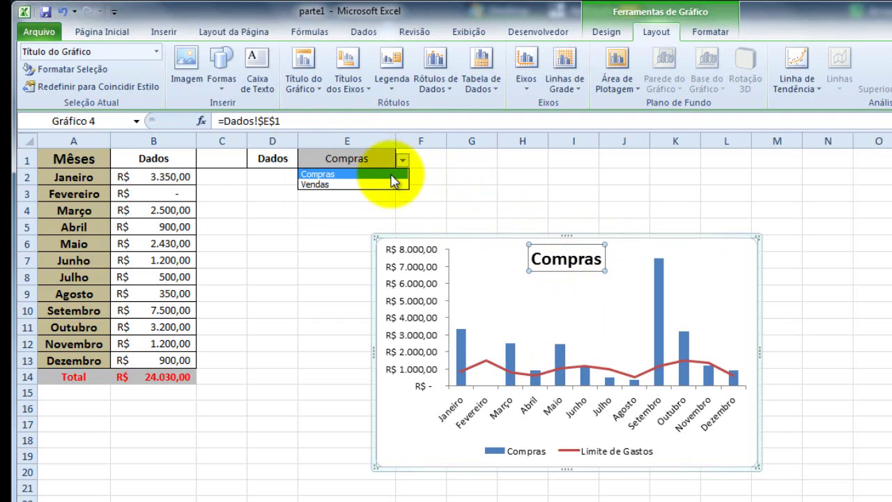
left_click(383, 182)
left_click(402, 161)
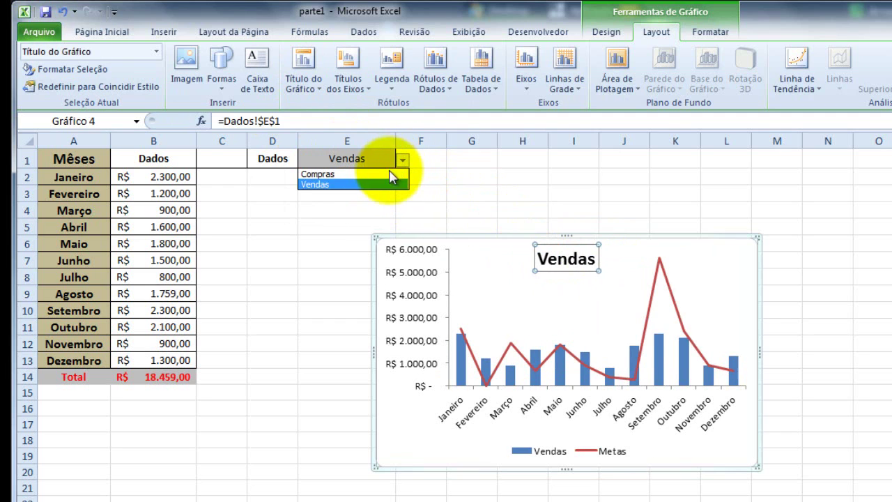
left_click(394, 174)
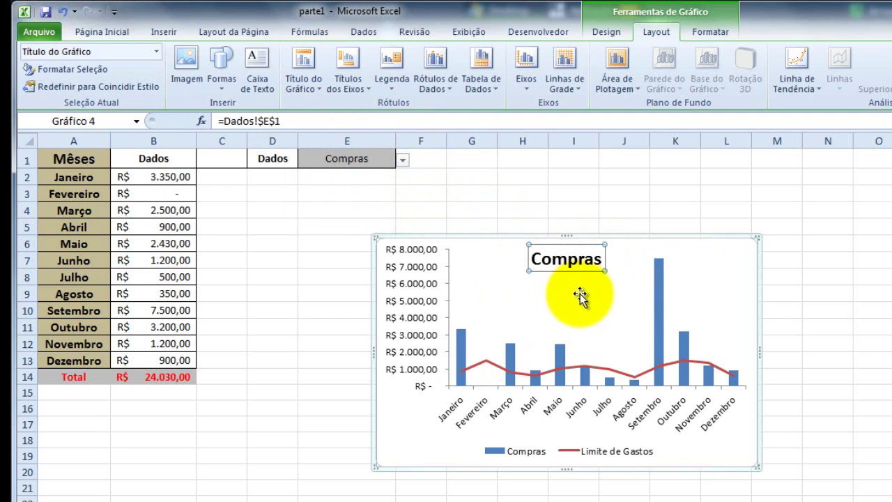
left_click(416, 415)
left_click(113, 32)
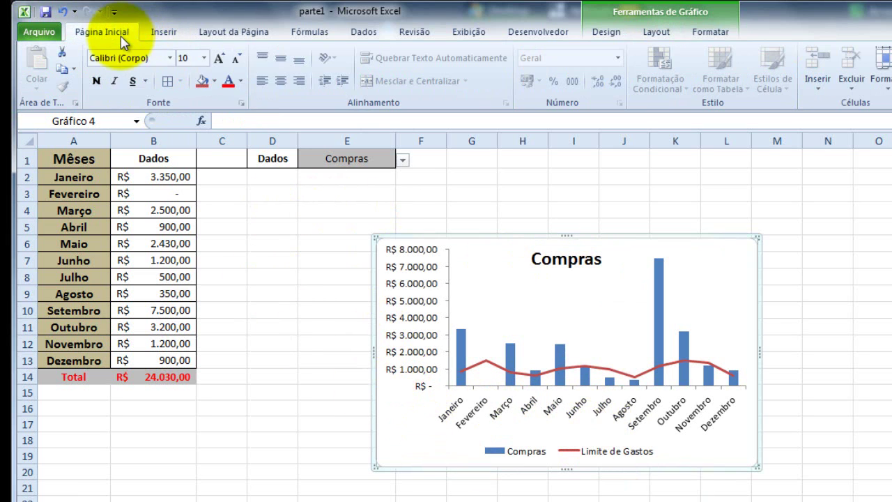
left_click(169, 59)
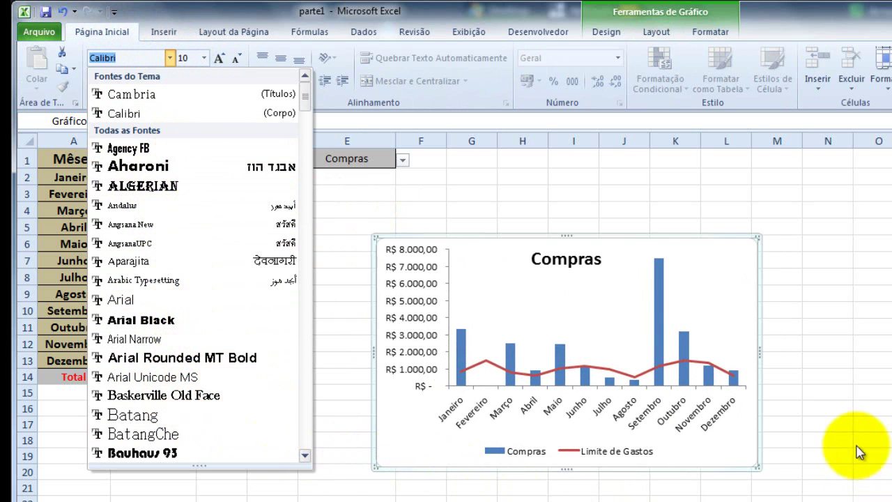
key("Escape")
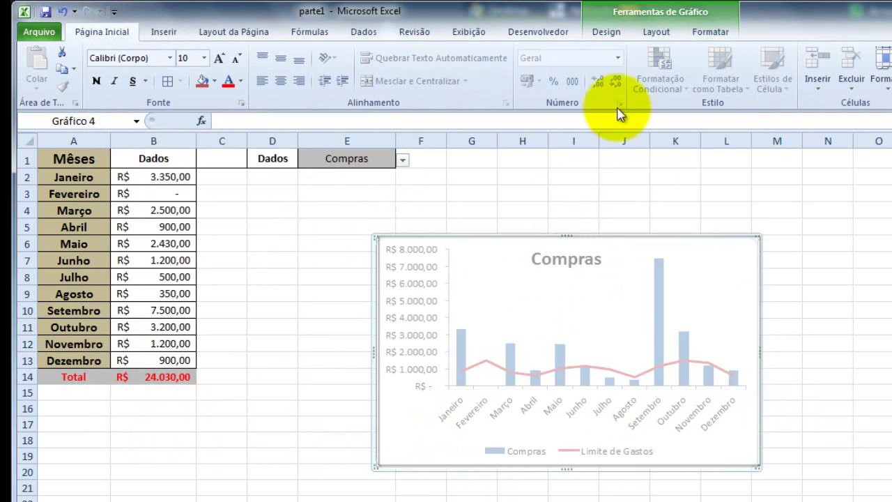
Apply the grayscale chart style with the light gray shaded plot area to the chart and deselect it
left_click(606, 32)
left_click(891, 85)
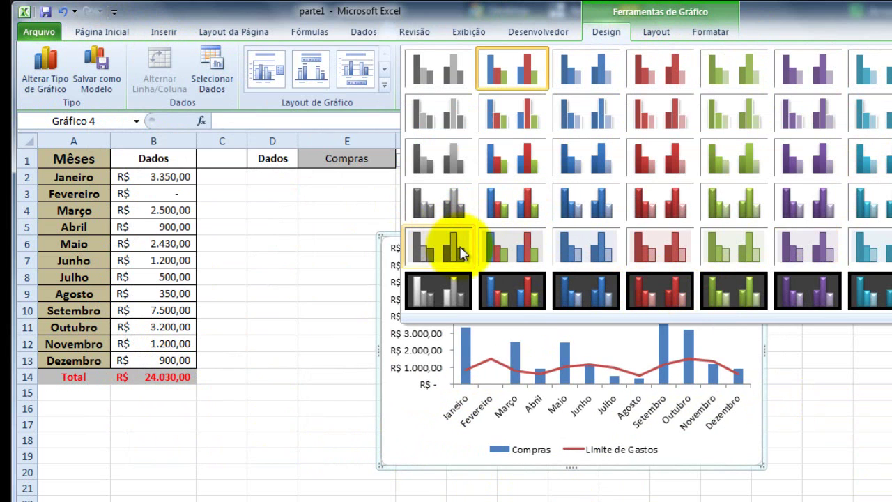
left_click(455, 247)
left_click(305, 294)
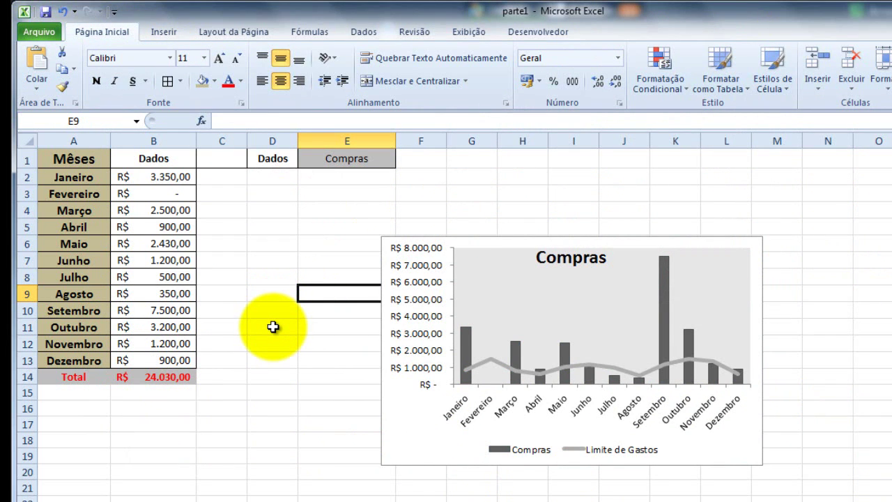
scroll(274, 327, "down", 1)
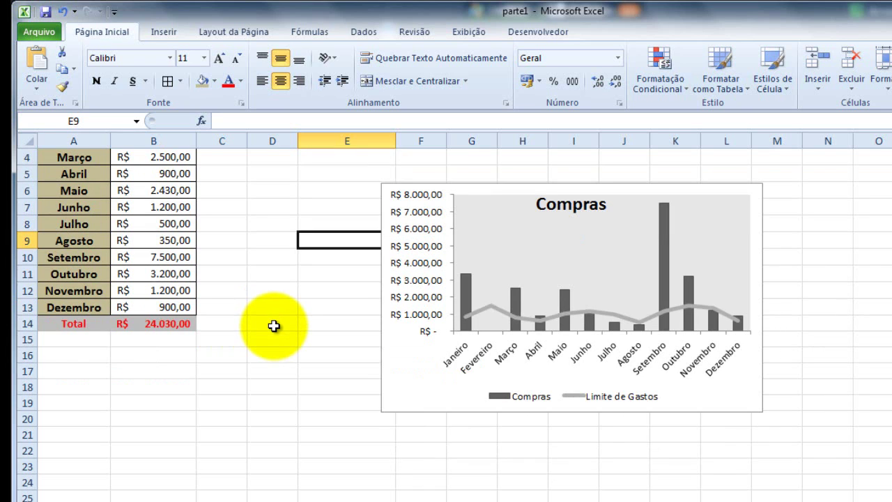
scroll(274, 326, "up", 1)
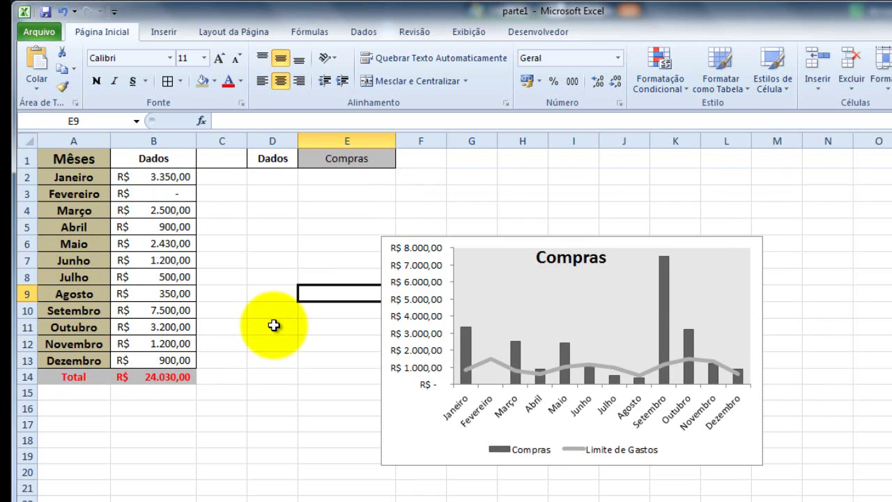